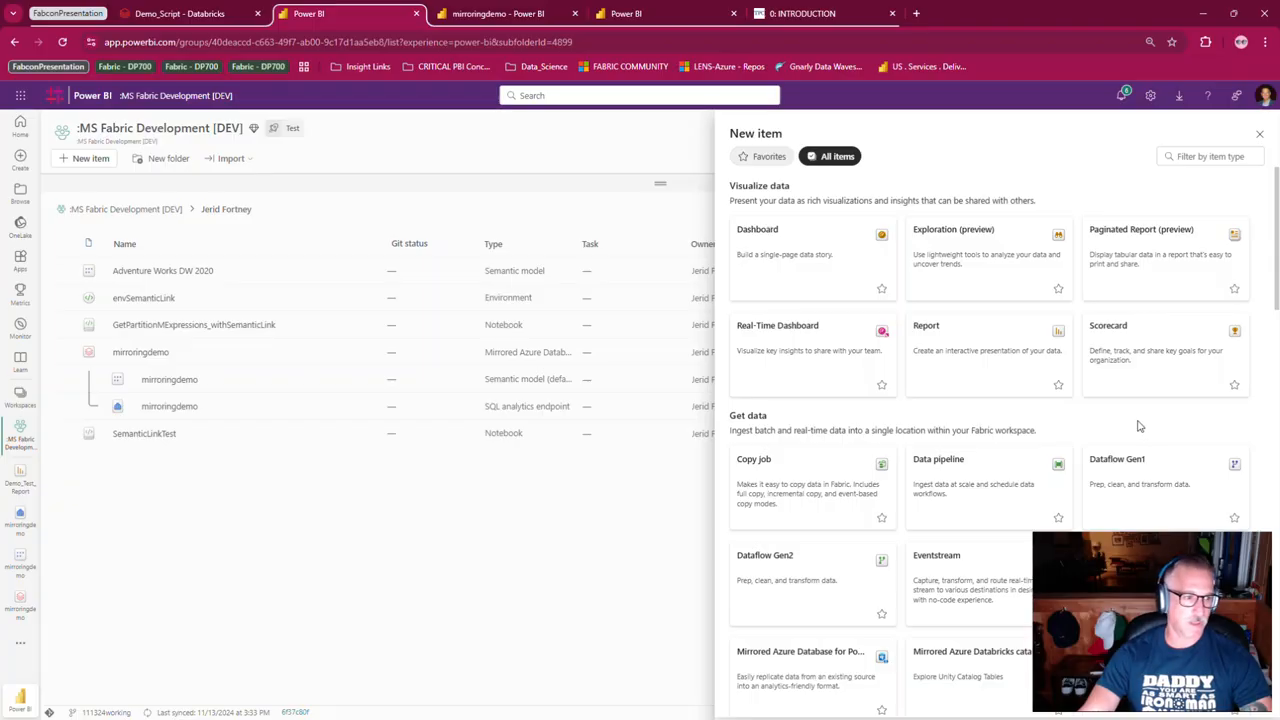
- Filter the new item types by "Databricks" to look up the mirrored Azure Databricks catalog item, and close the item list
left_click(1222, 156)
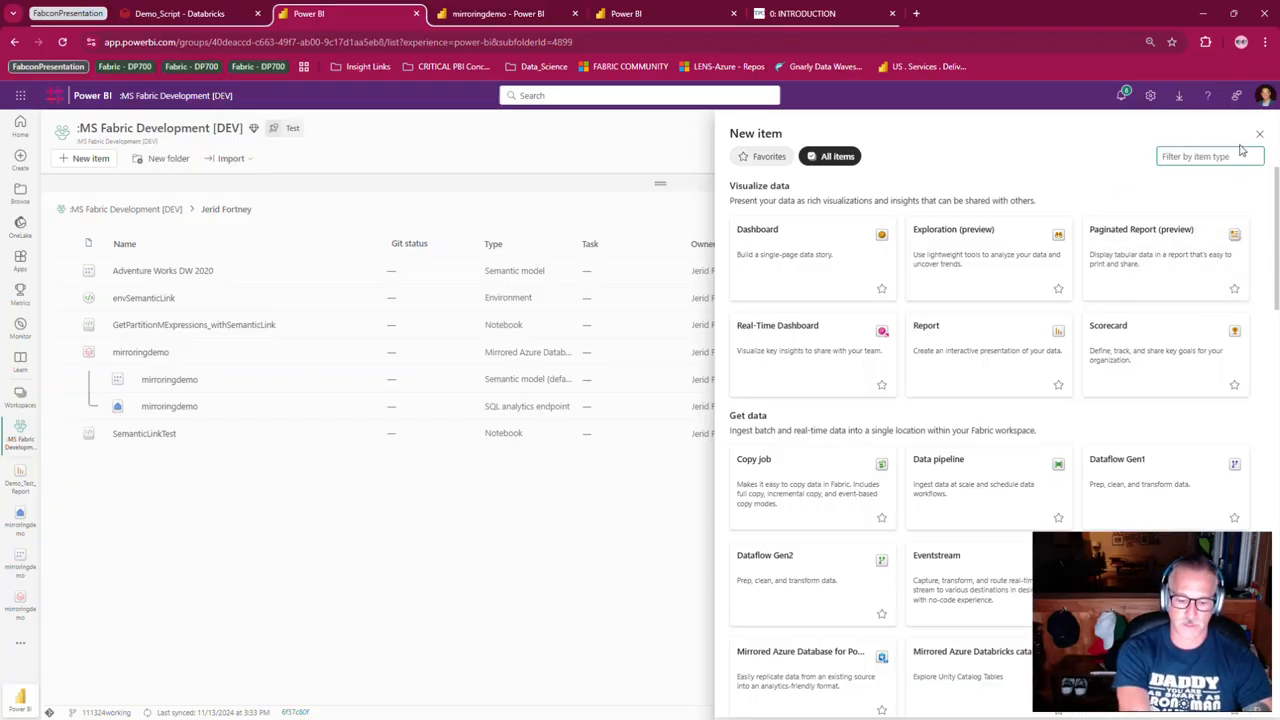
type("Databrick")
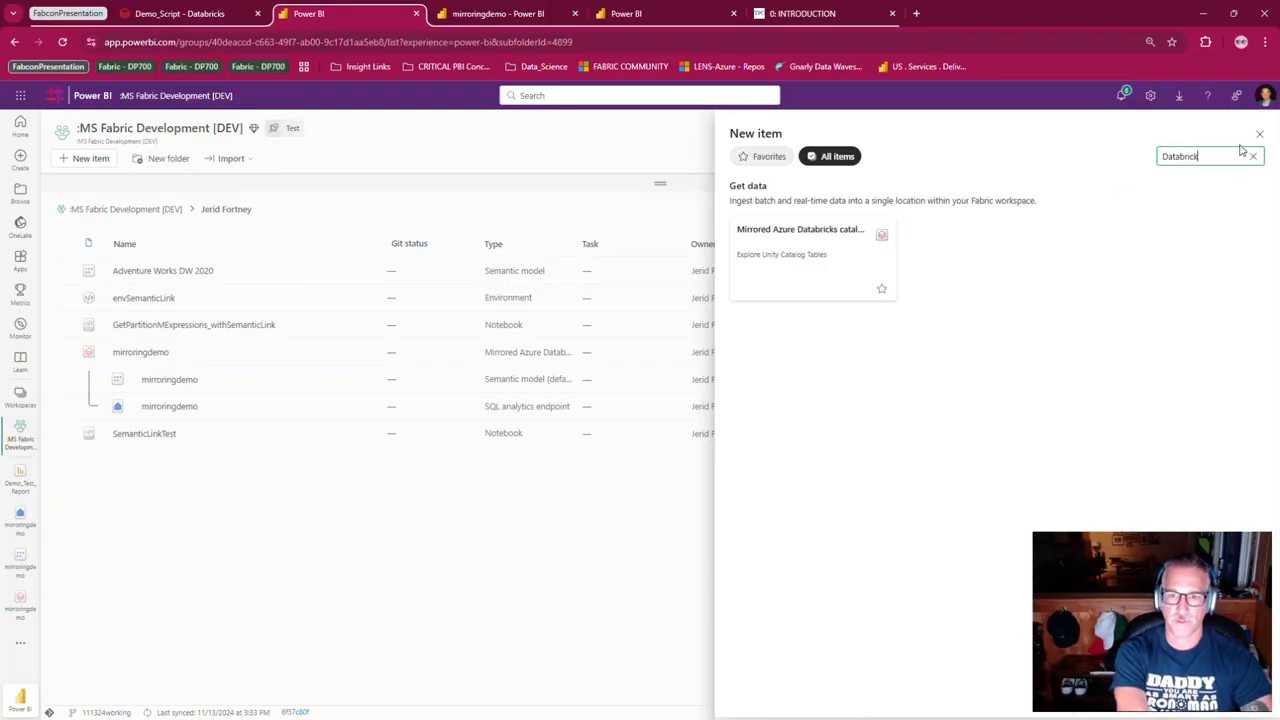
type("s")
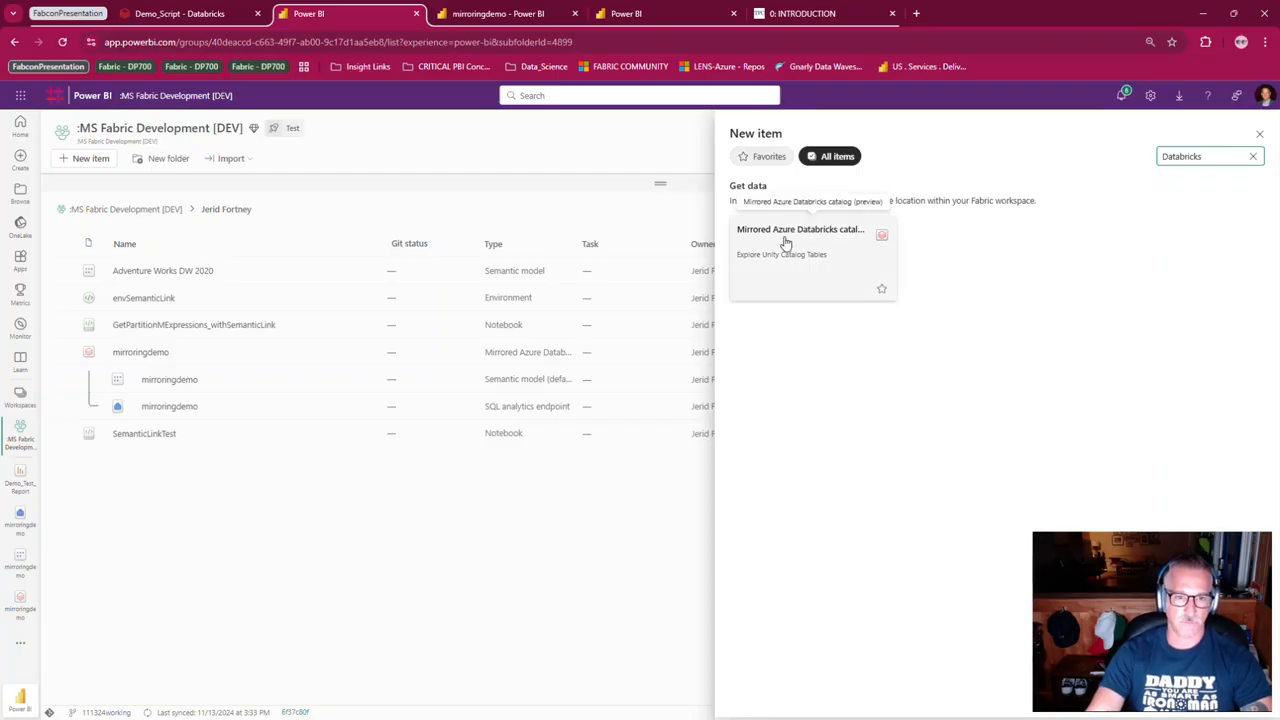
left_click(1259, 134)
- Open the mirroringdemo mirrored Databricks catalog from the workspace and preview its customer table
mouse_move(163, 352)
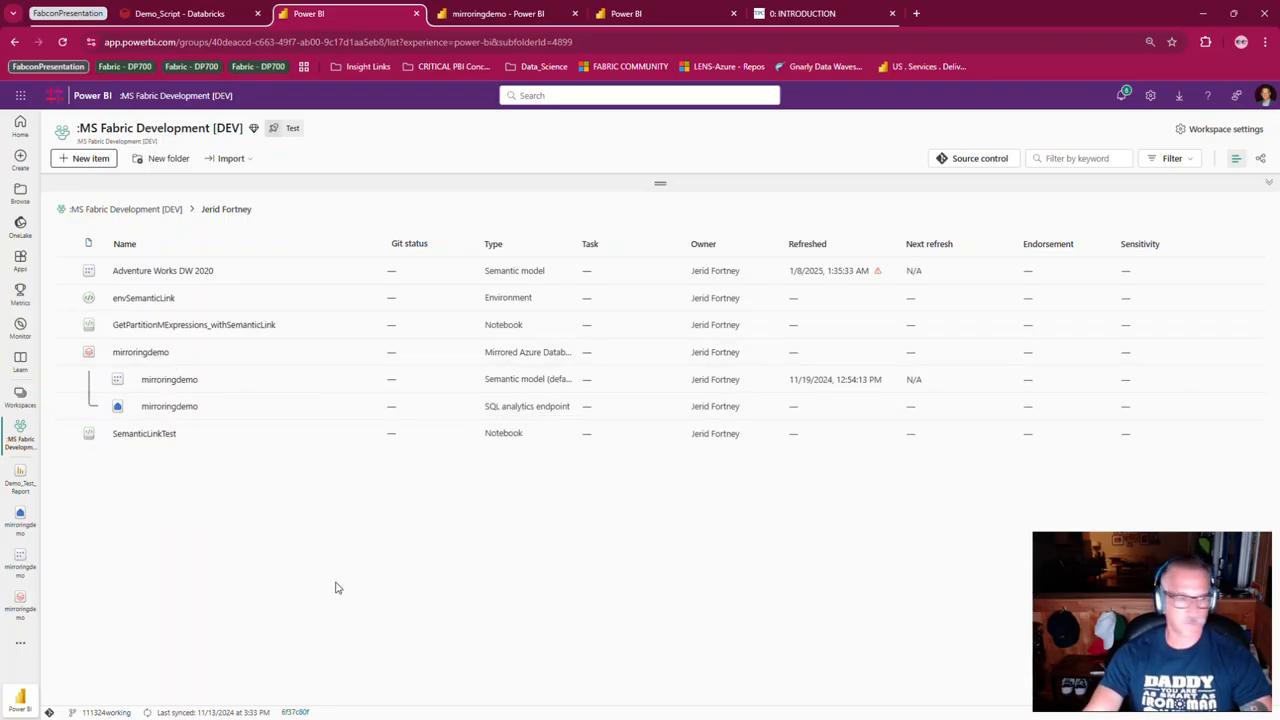
left_click(160, 354)
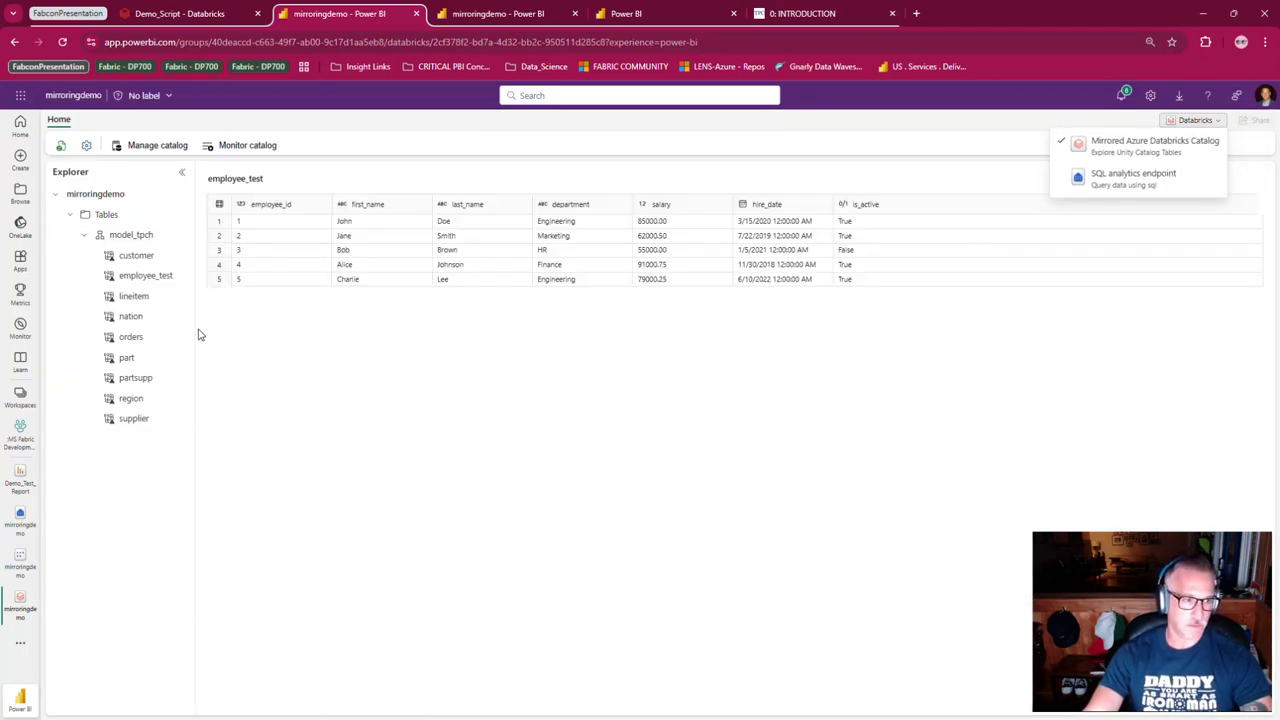
left_click(138, 255)
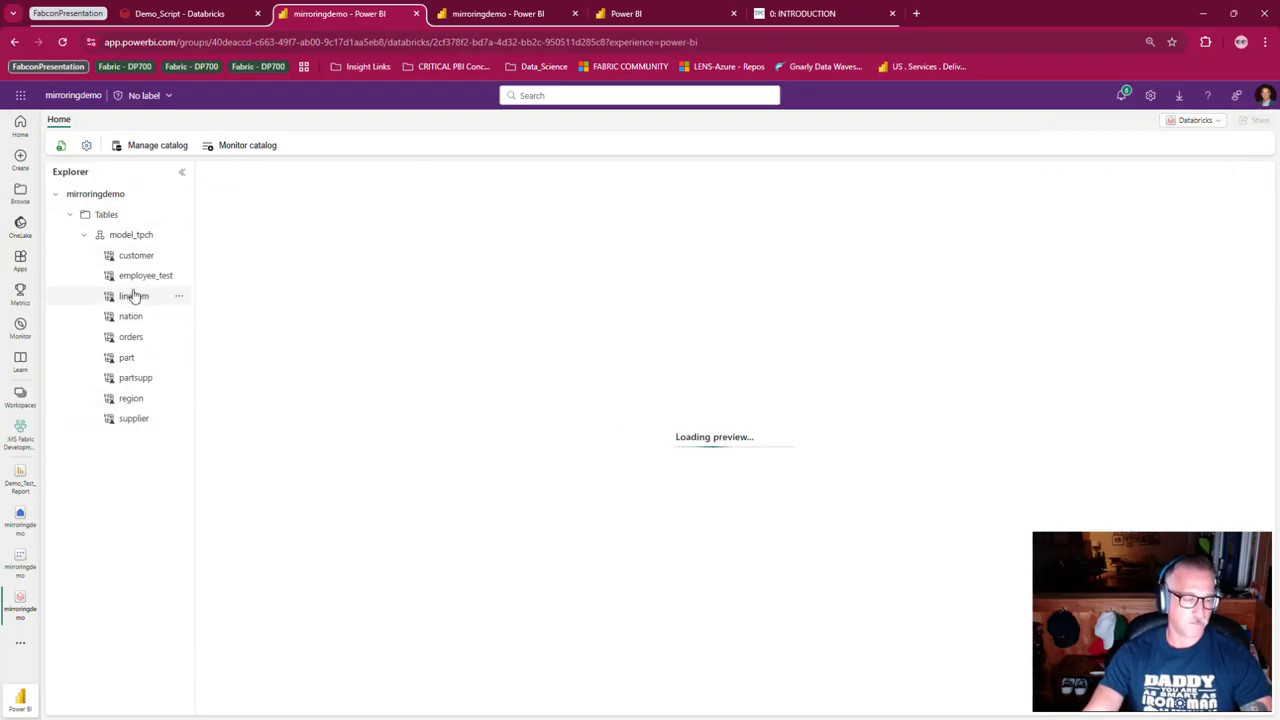
- Refresh the mirrored catalog's table list and adjust the width of the table explorer
left_click(58, 147)
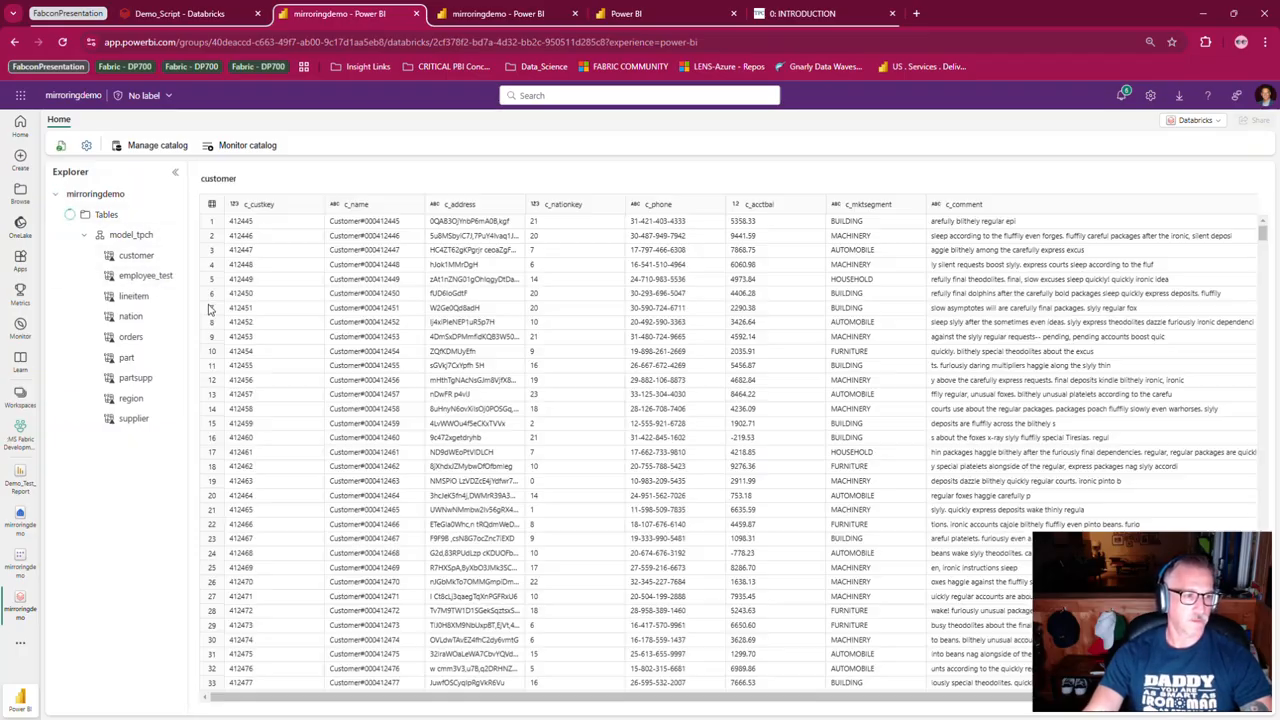
left_click_drag(185, 297, 194, 298)
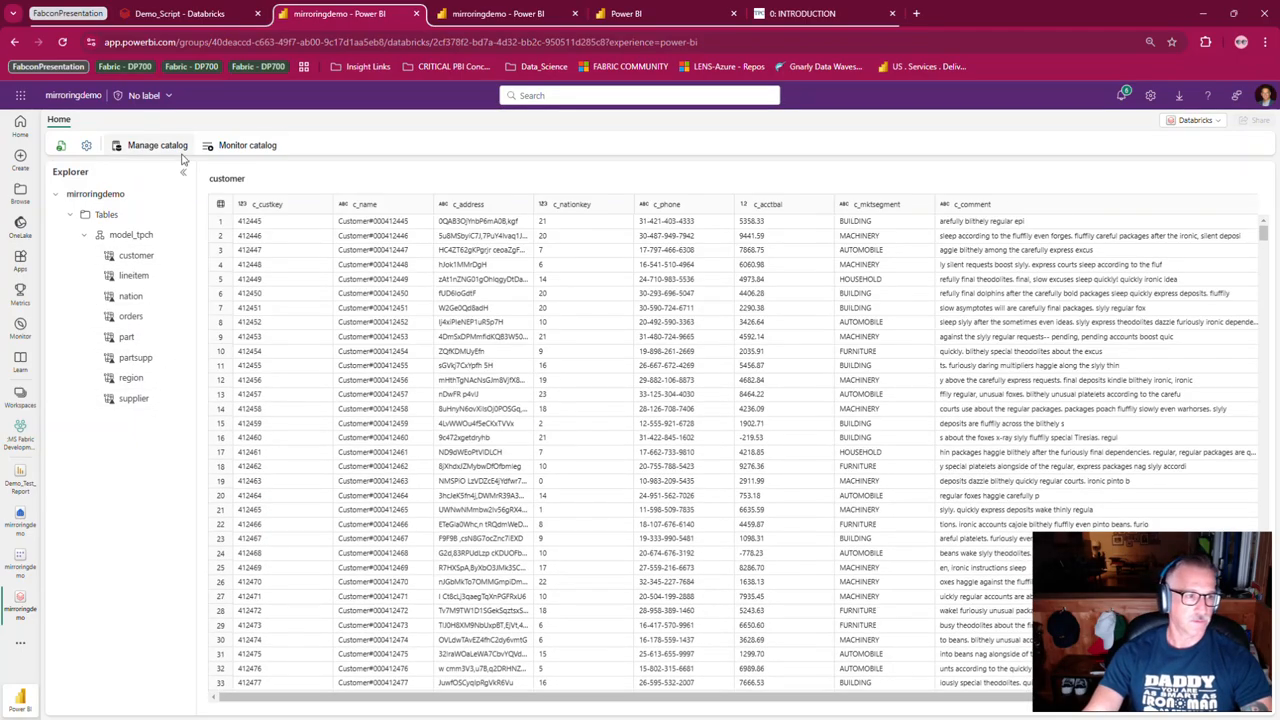
left_click_drag(196, 183, 174, 204)
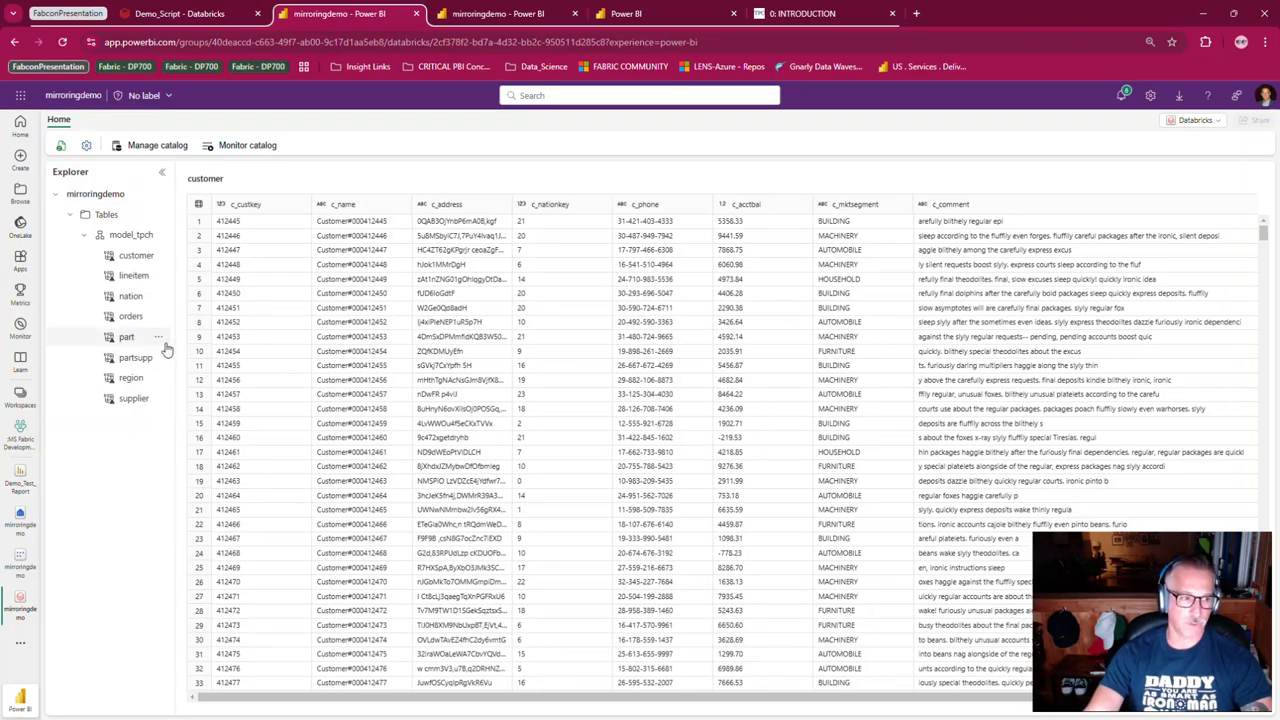
left_click_drag(174, 345, 177, 346)
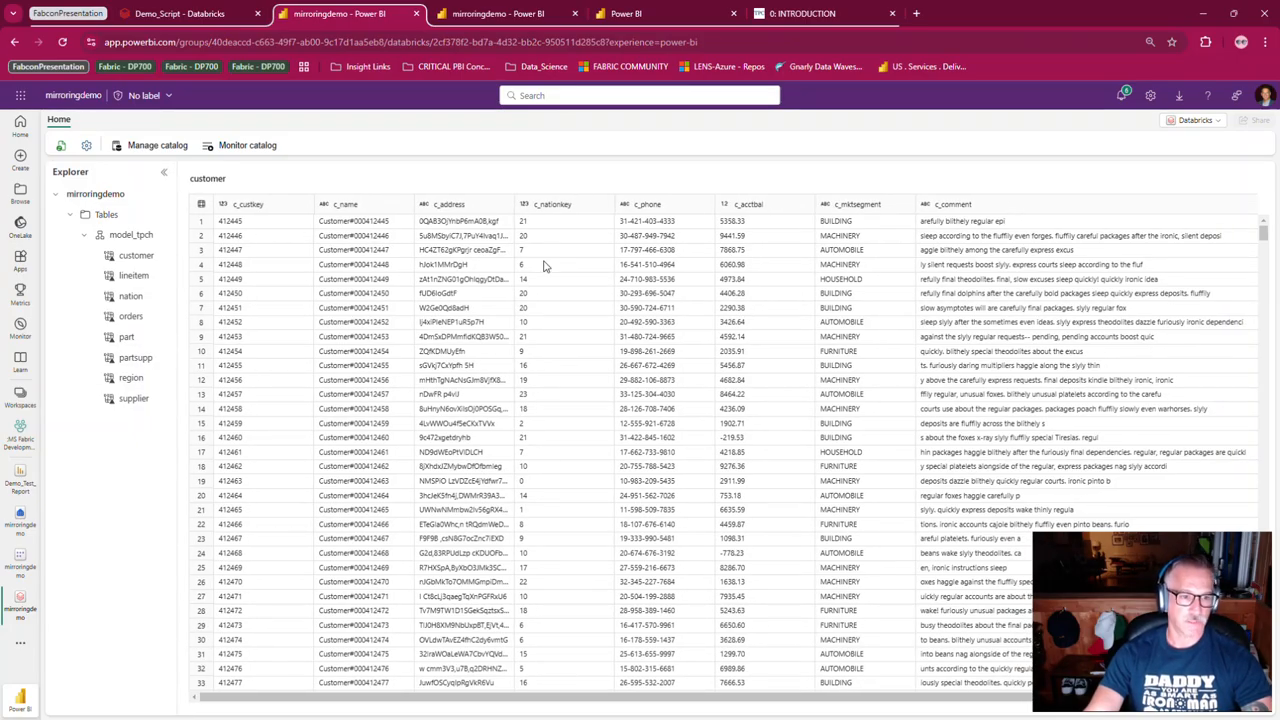
- Switch to the Demo_Script query in Databricks and examine the tables in mirroringdemo's model_tpch schema
left_click(188, 18)
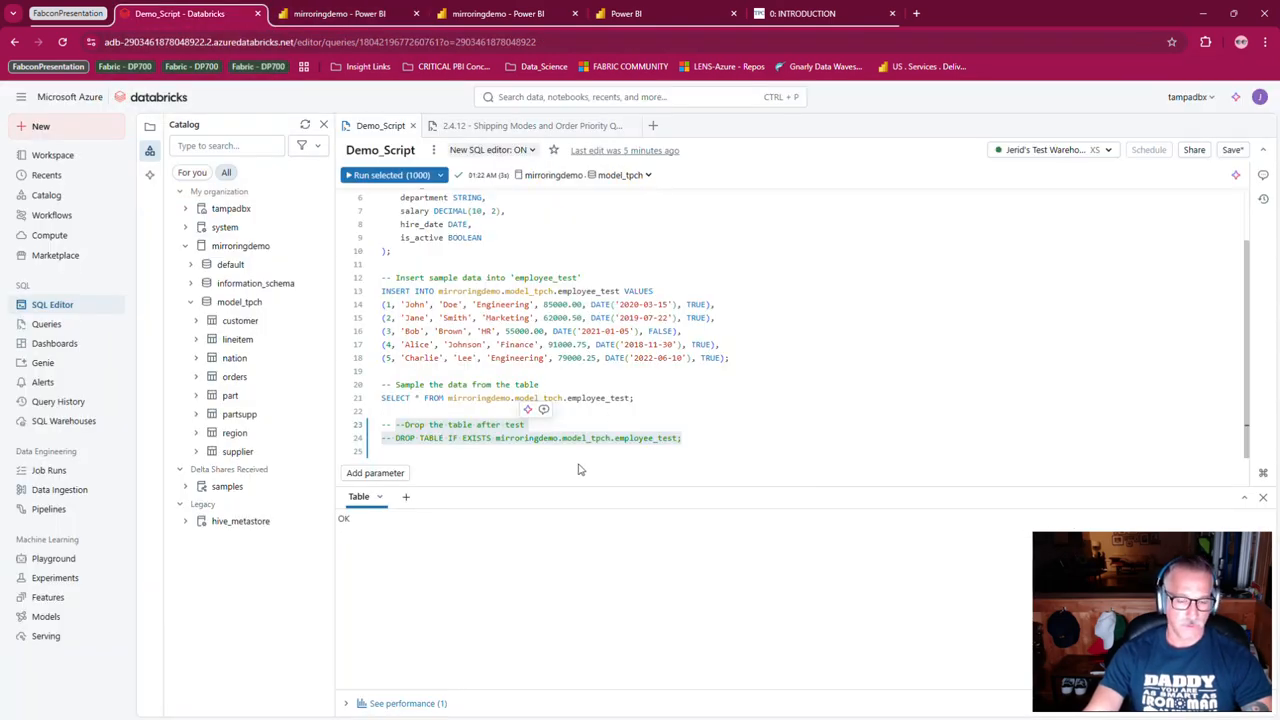
scroll(578, 469, "up", 2)
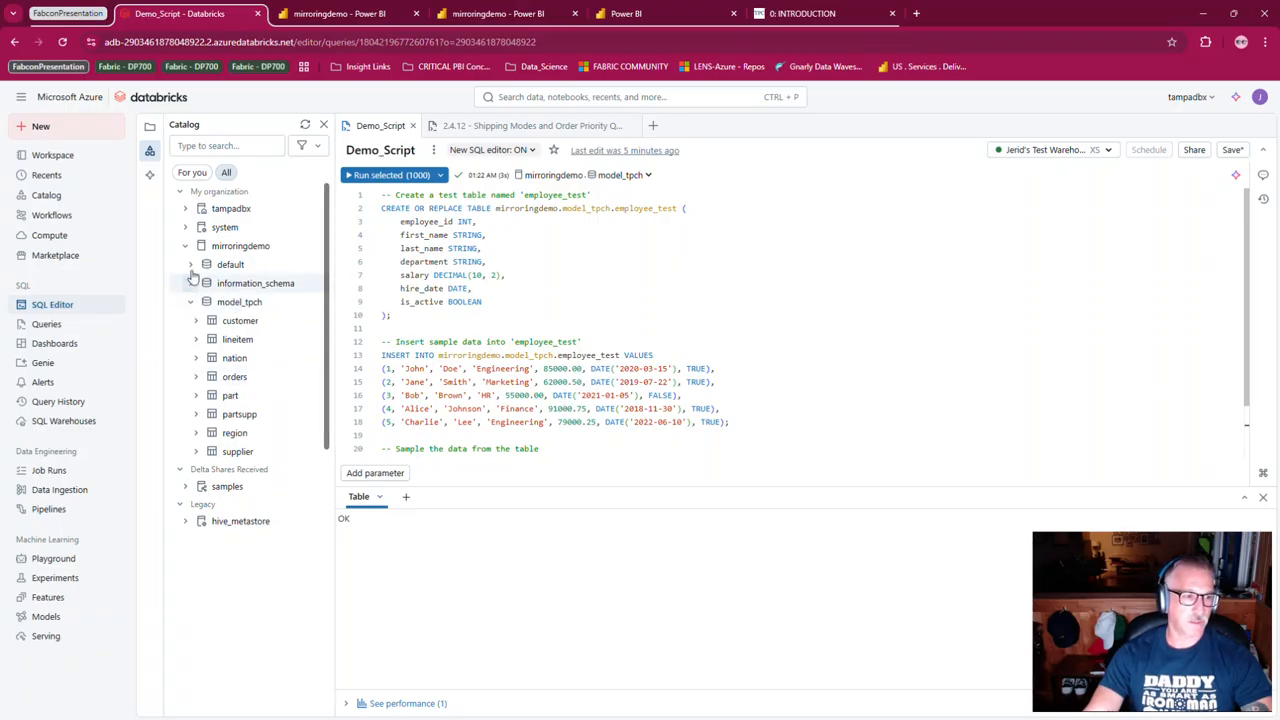
mouse_move(230, 248)
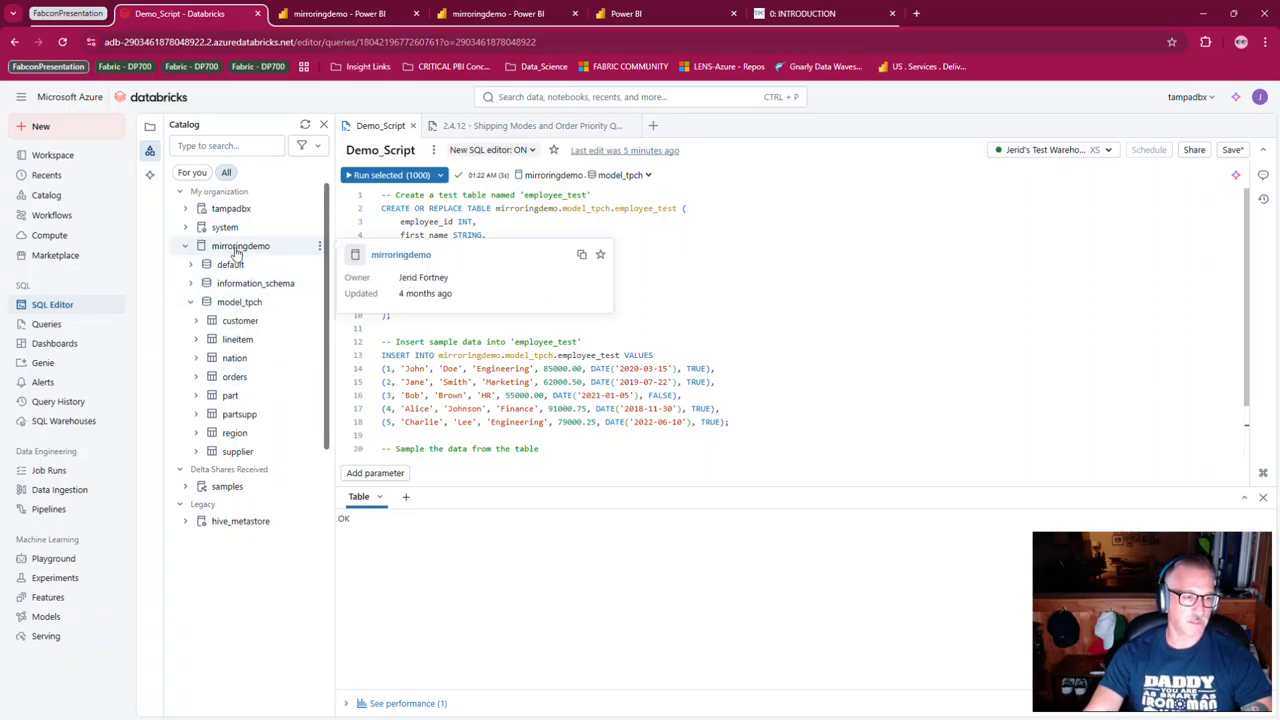
left_click(190, 304)
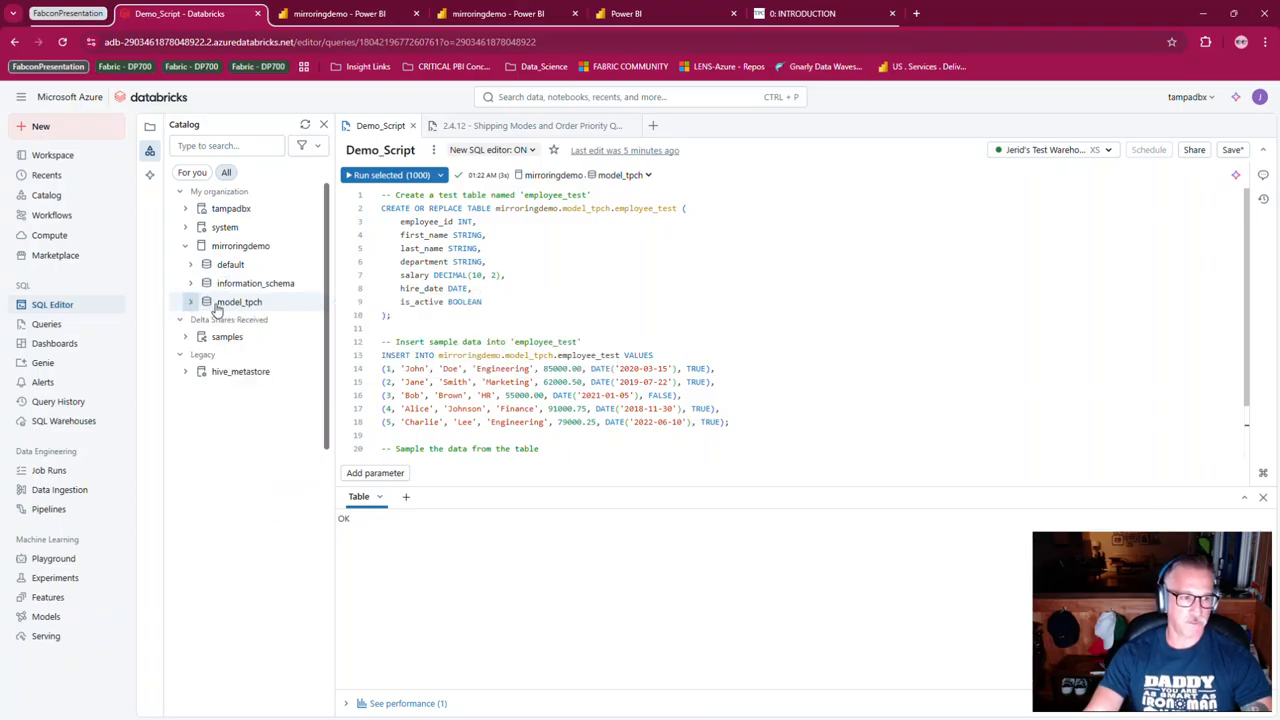
left_click(191, 303)
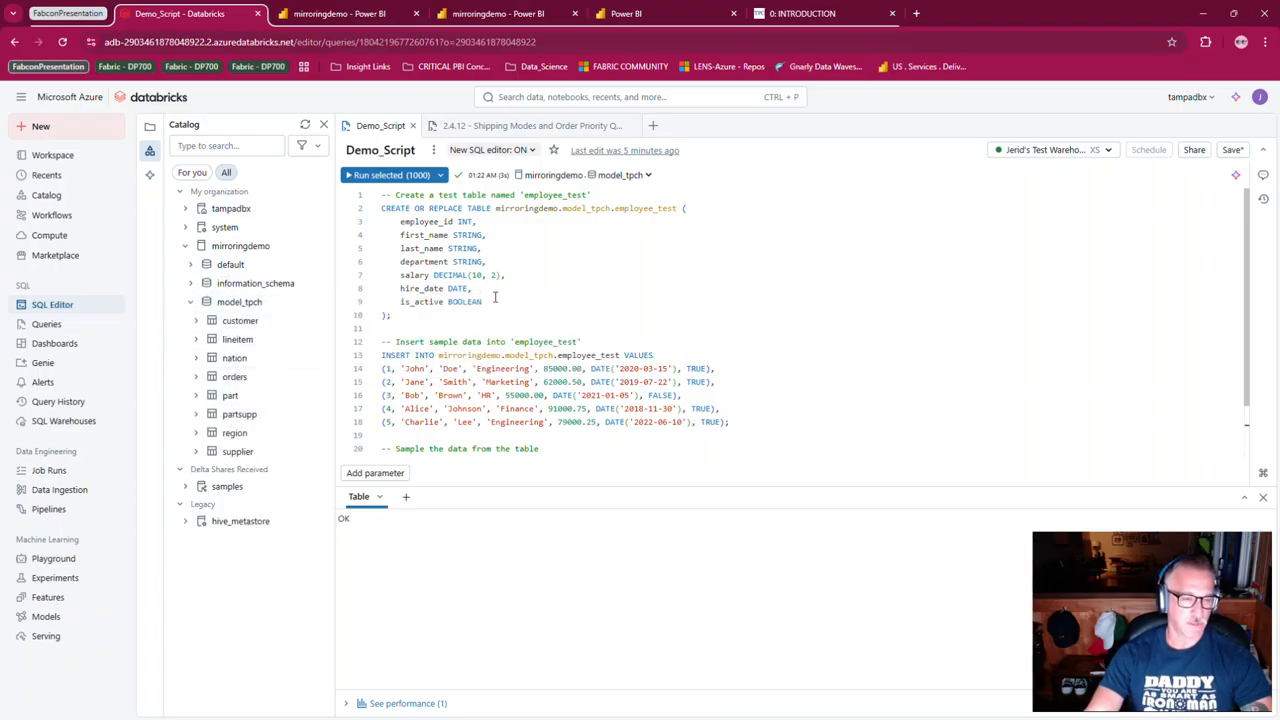
- Run only the CREATE OR REPLACE TABLE statement for employee_test, and refresh the catalog to show the tables in model_tpch
left_click_drag(405, 318, 381, 194)
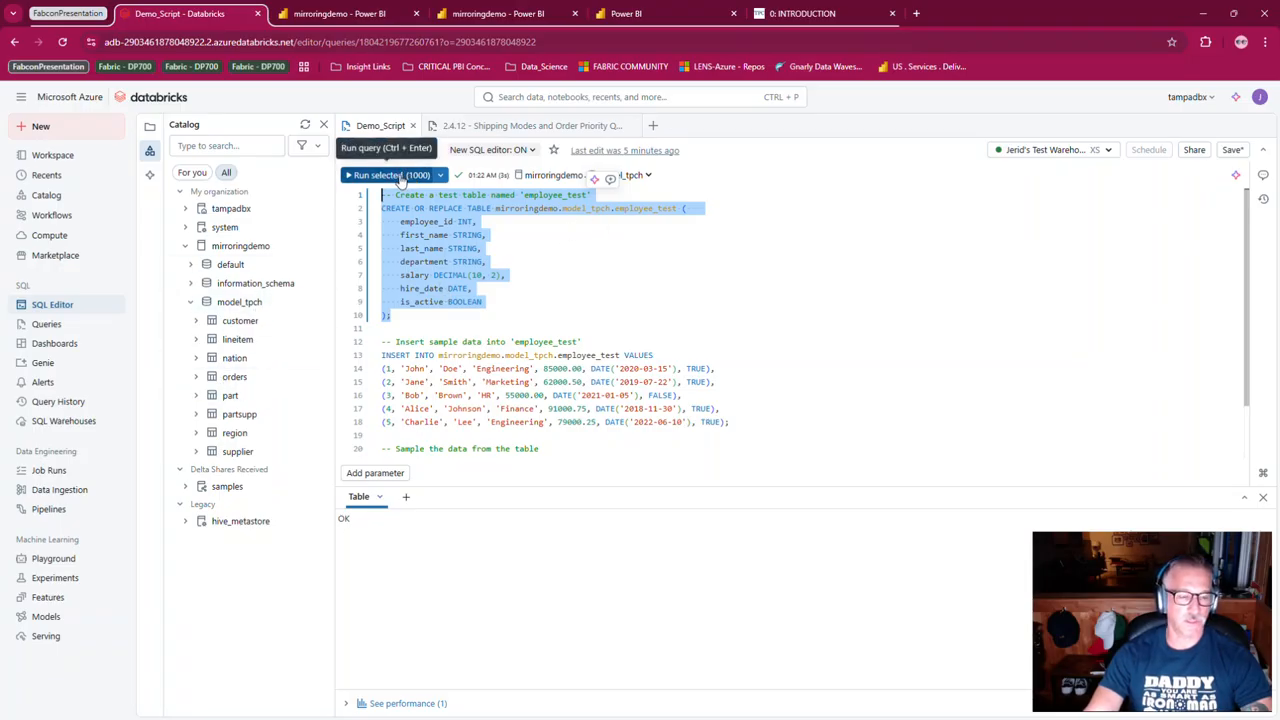
left_click(399, 176)
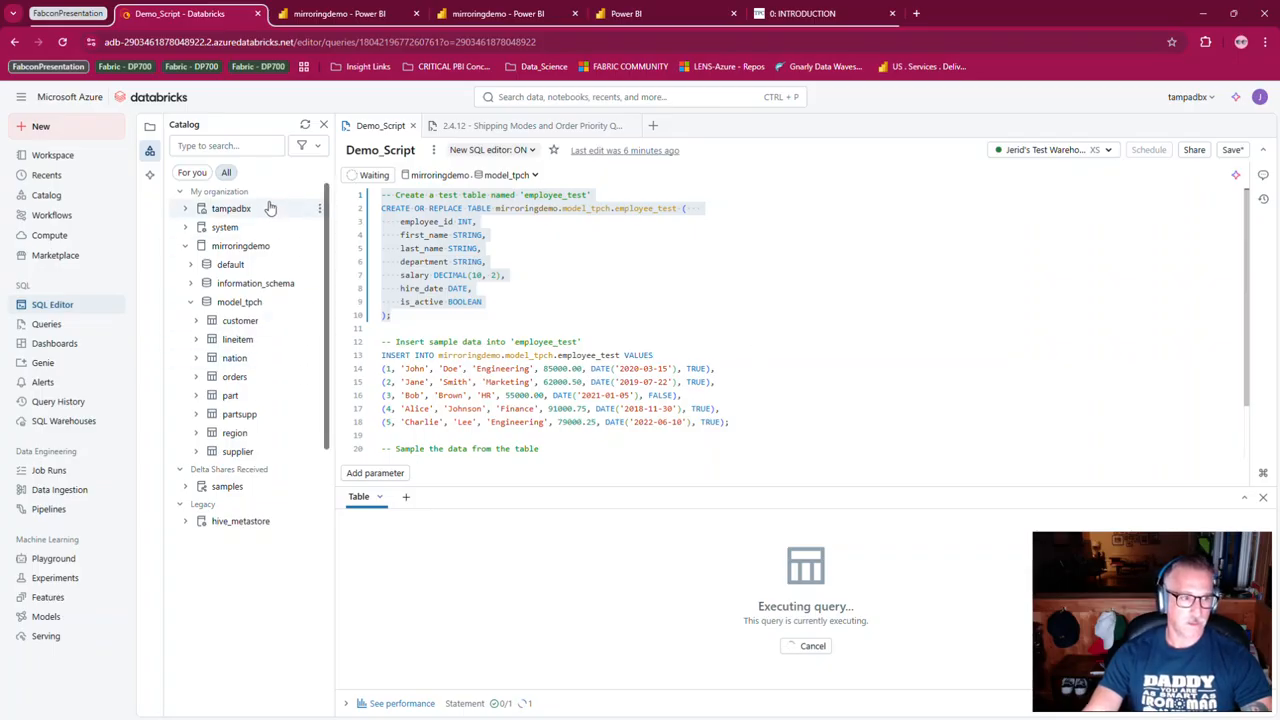
left_click(305, 125)
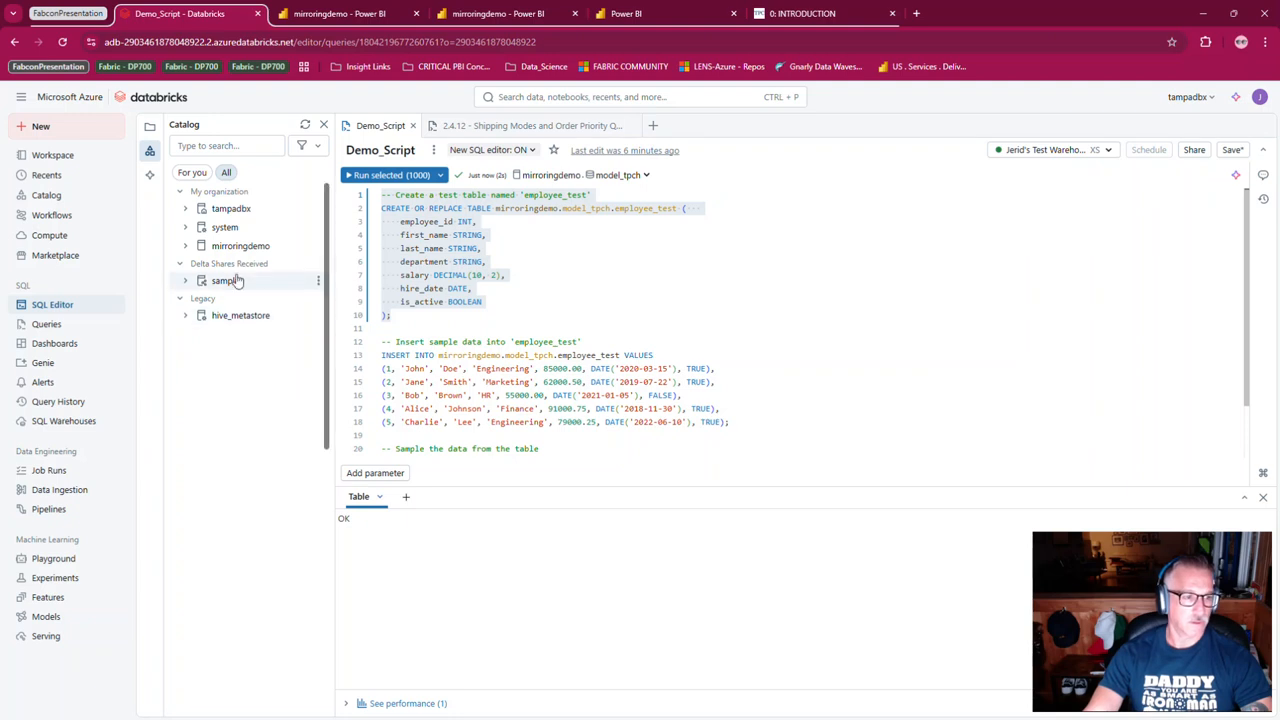
left_click(185, 246)
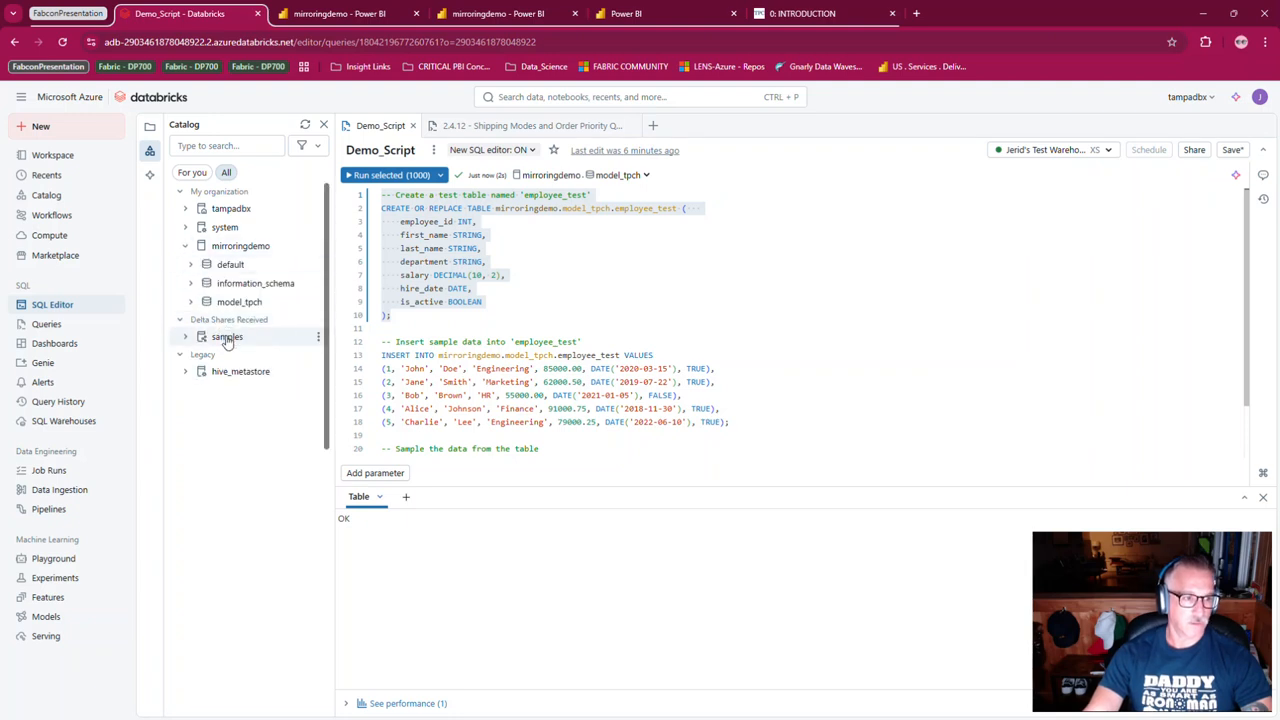
left_click(190, 302)
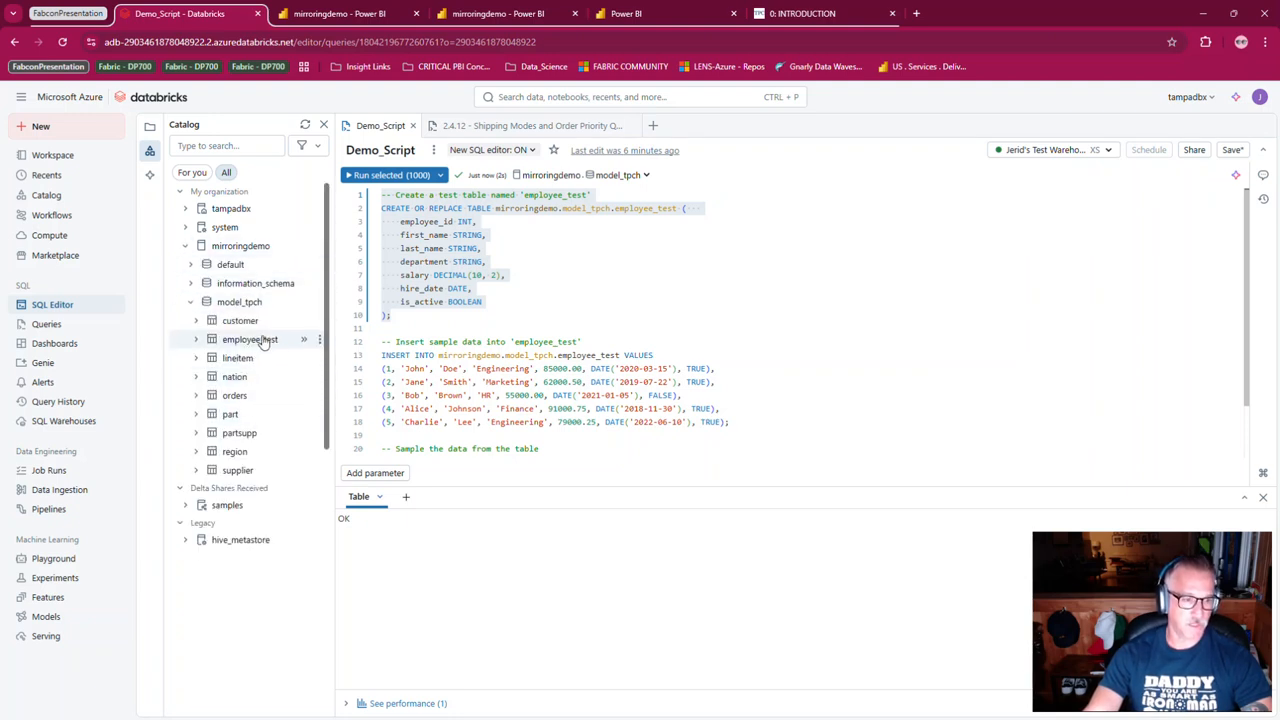
- Run only the INSERT INTO statement that adds the five sample rows to employee_test
scroll(700, 370, "down", 2)
left_click(558, 376)
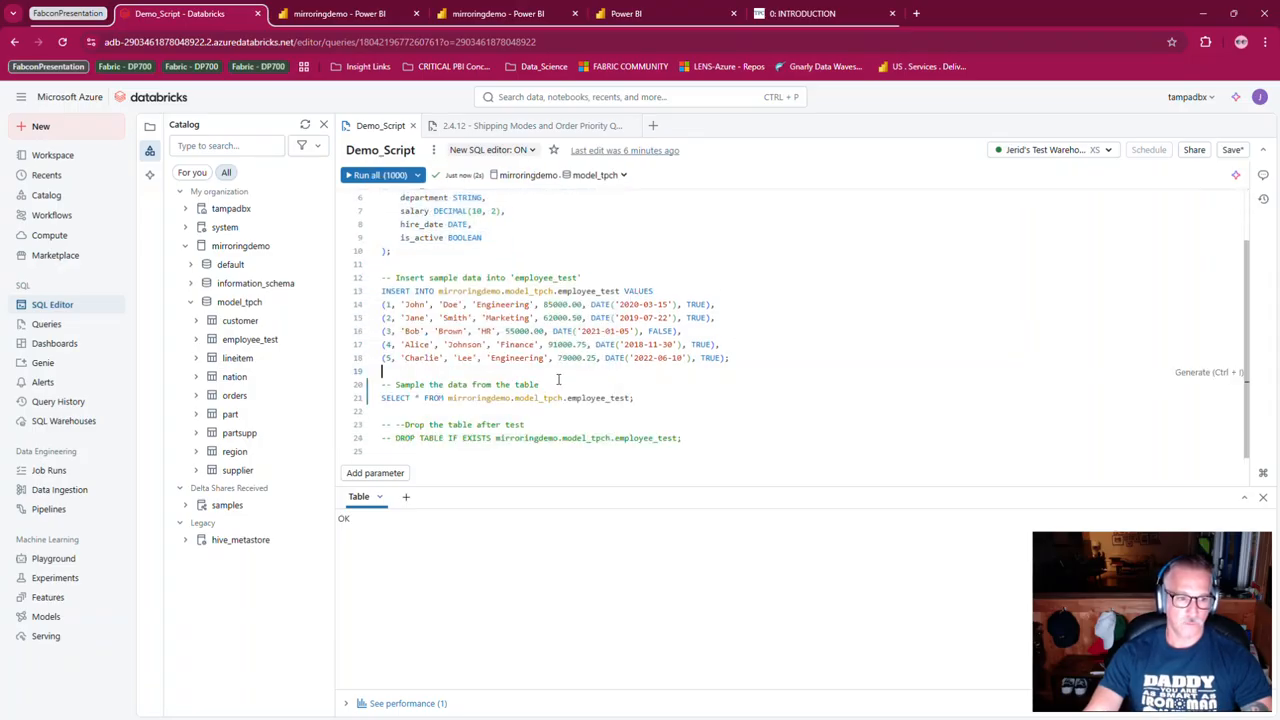
left_click_drag(783, 355, 300, 277)
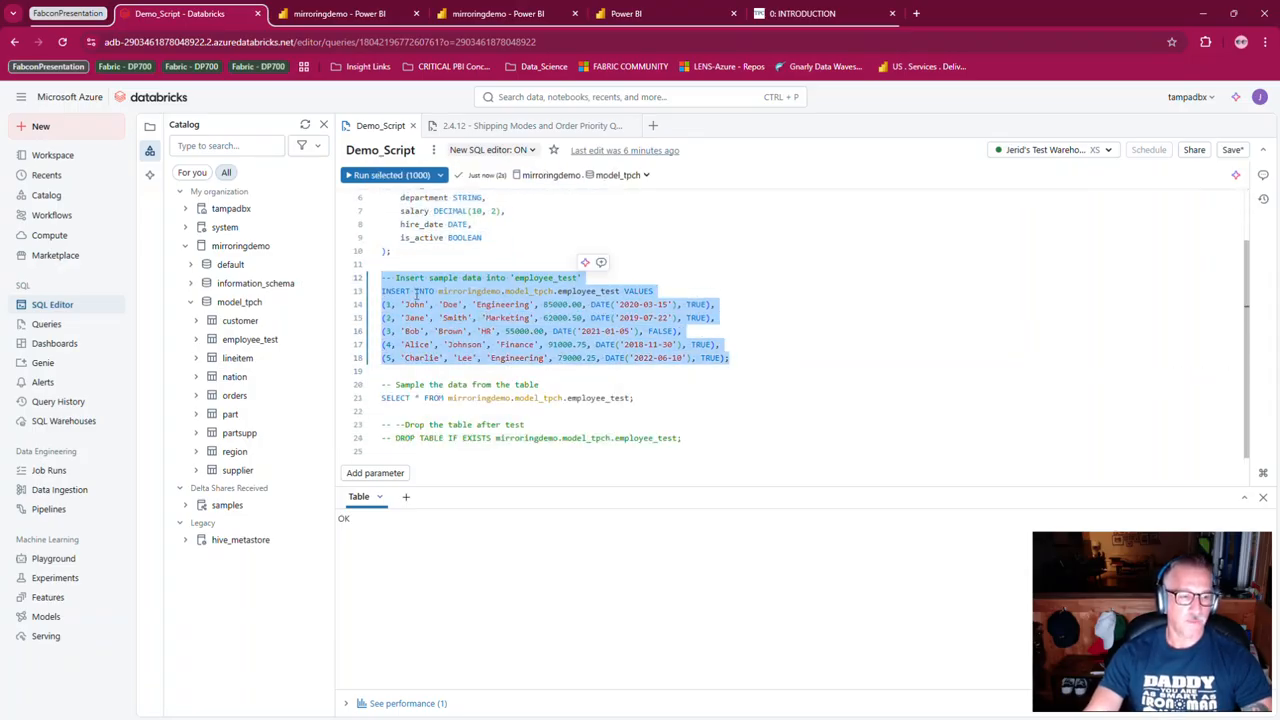
left_click(384, 176)
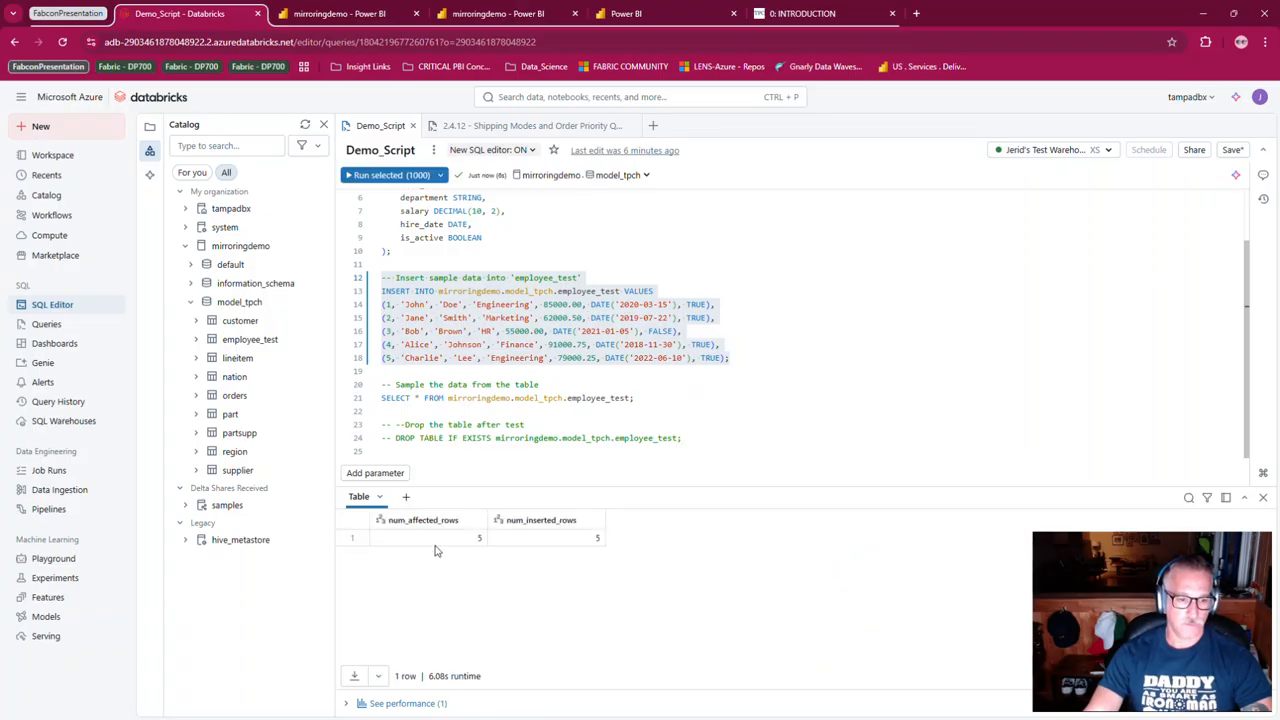
- Run only the SELECT * query on employee_test and slightly enlarge the results area
left_click_drag(645, 401, 360, 388)
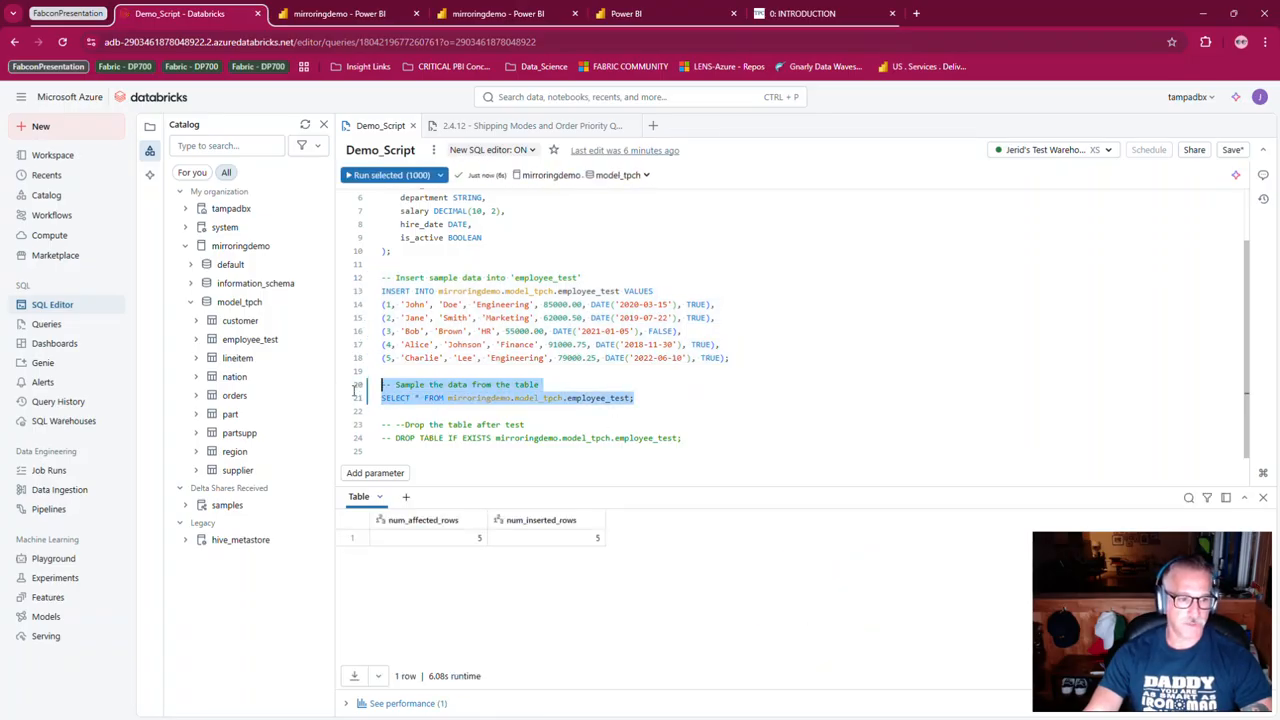
left_click(386, 175)
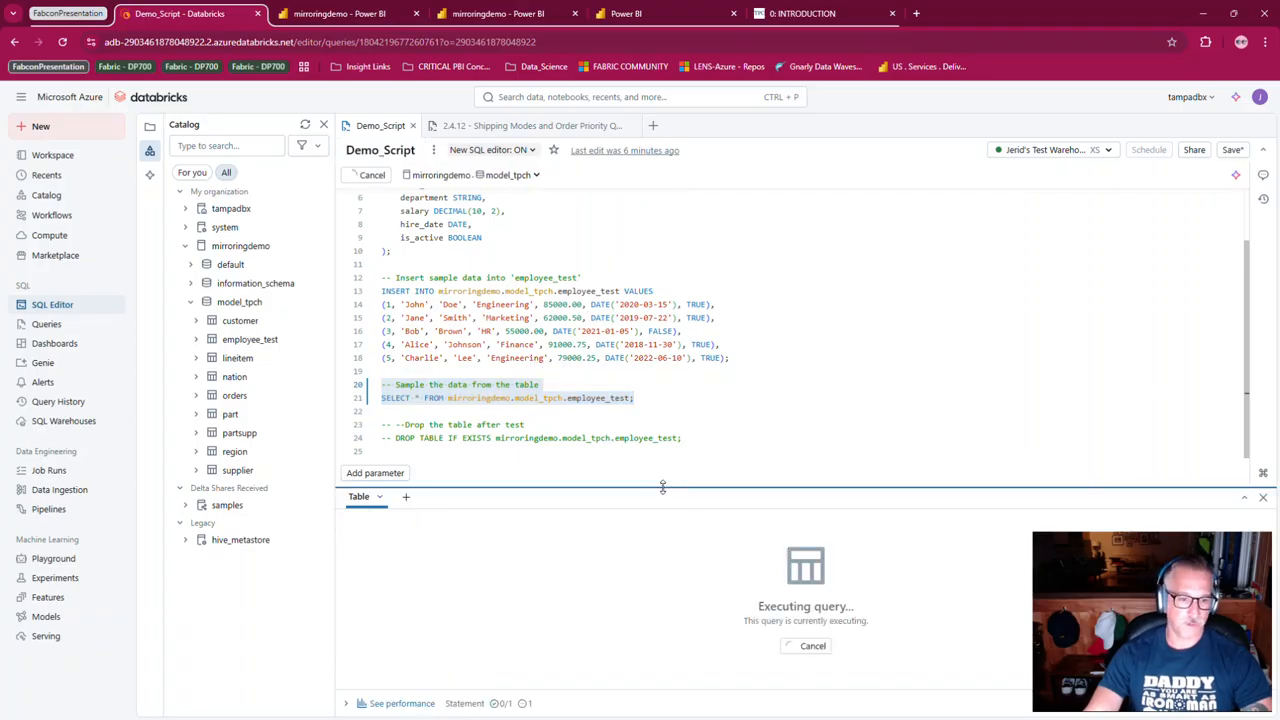
left_click_drag(662, 487, 662, 467)
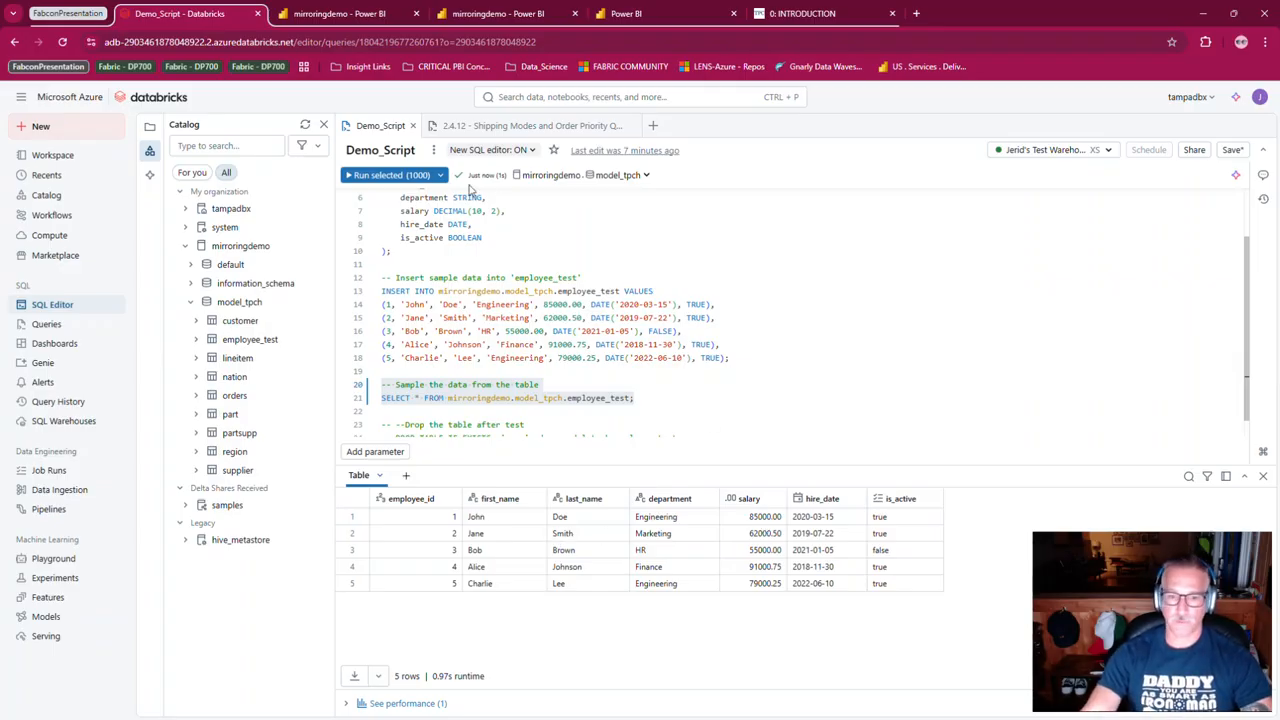
- Switch to the mirroringdemo catalog in Power BI and check its table list for employee_test
left_click(373, 14)
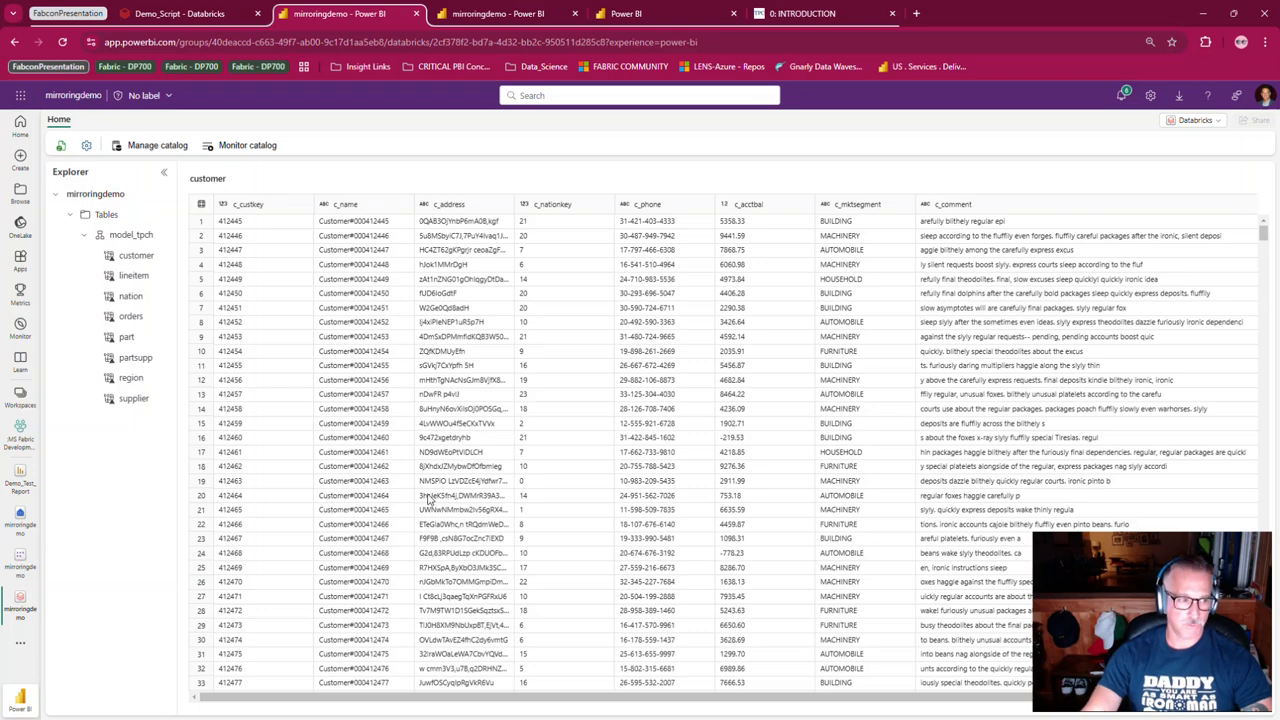
left_click_drag(194, 246, 213, 246)
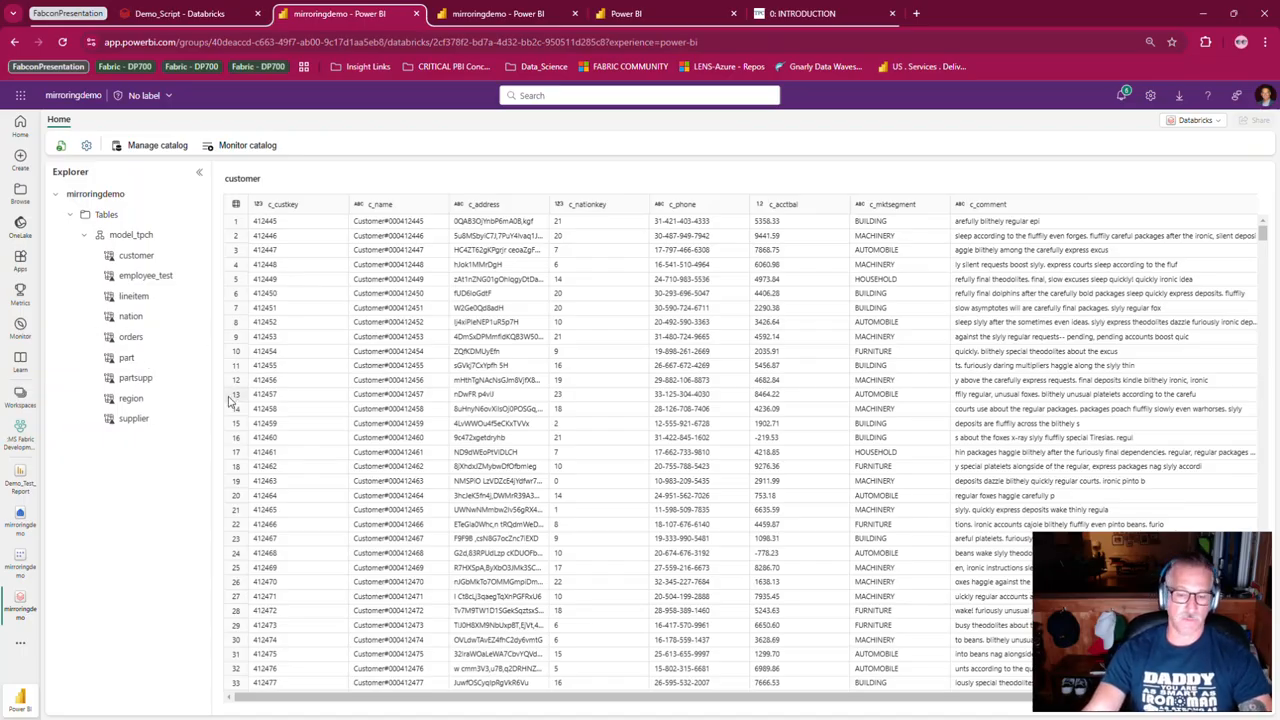
left_click_drag(212, 358, 195, 361)
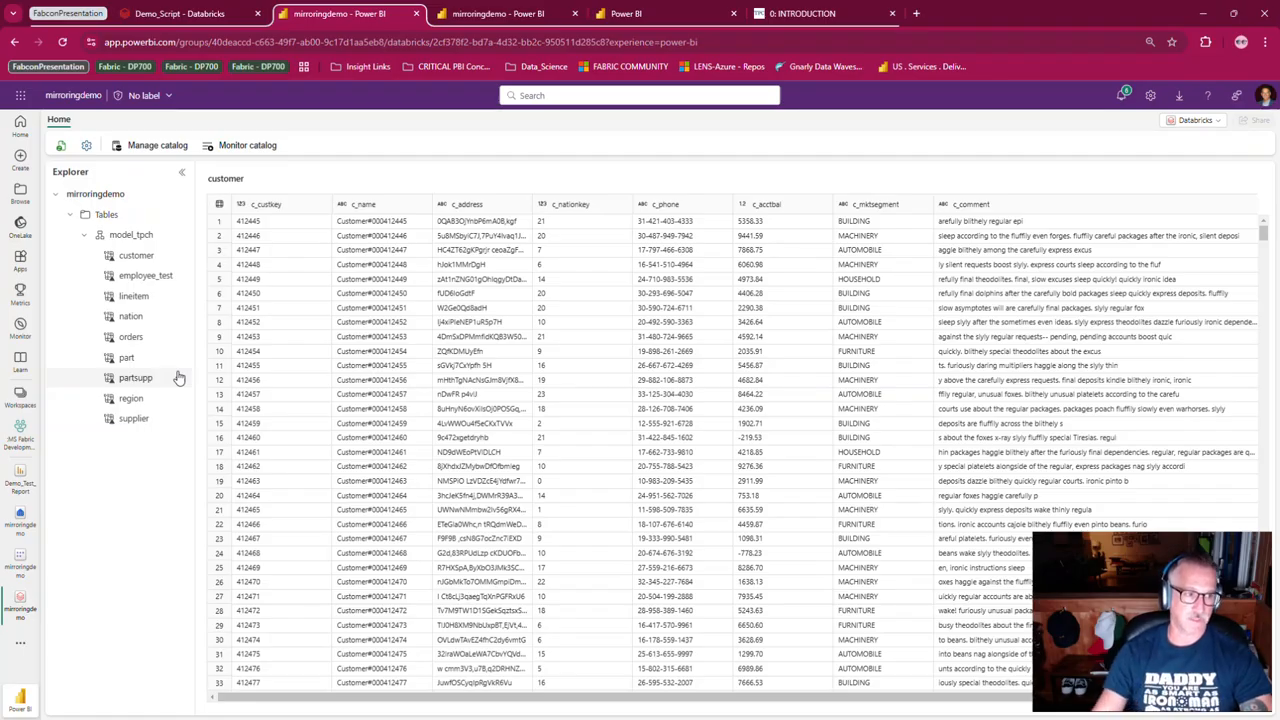
left_click(157, 147)
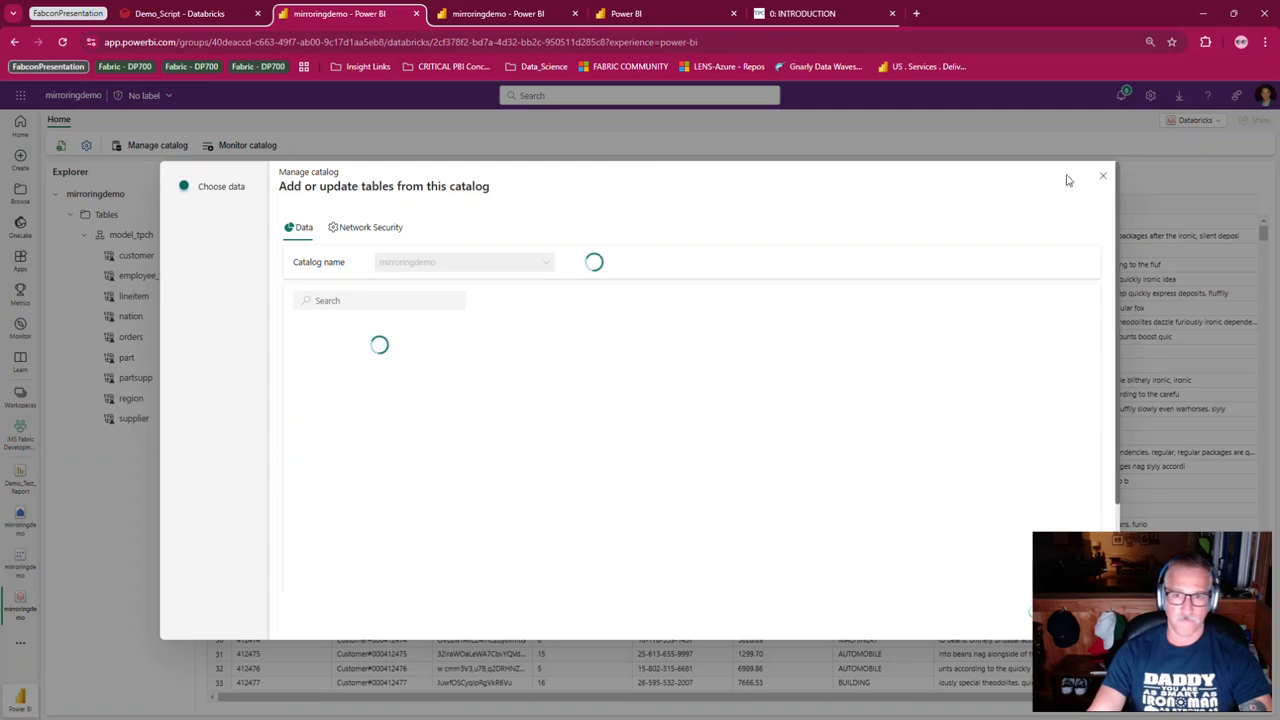
left_click(1102, 177)
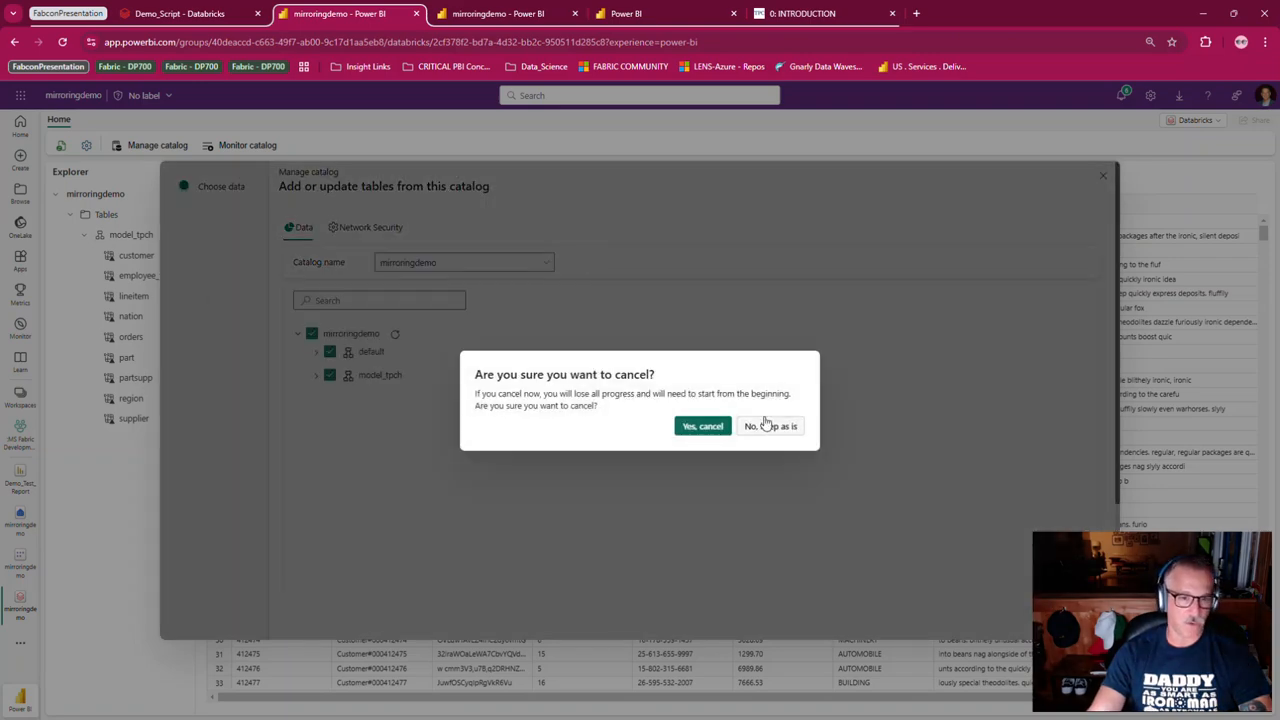
left_click(766, 426)
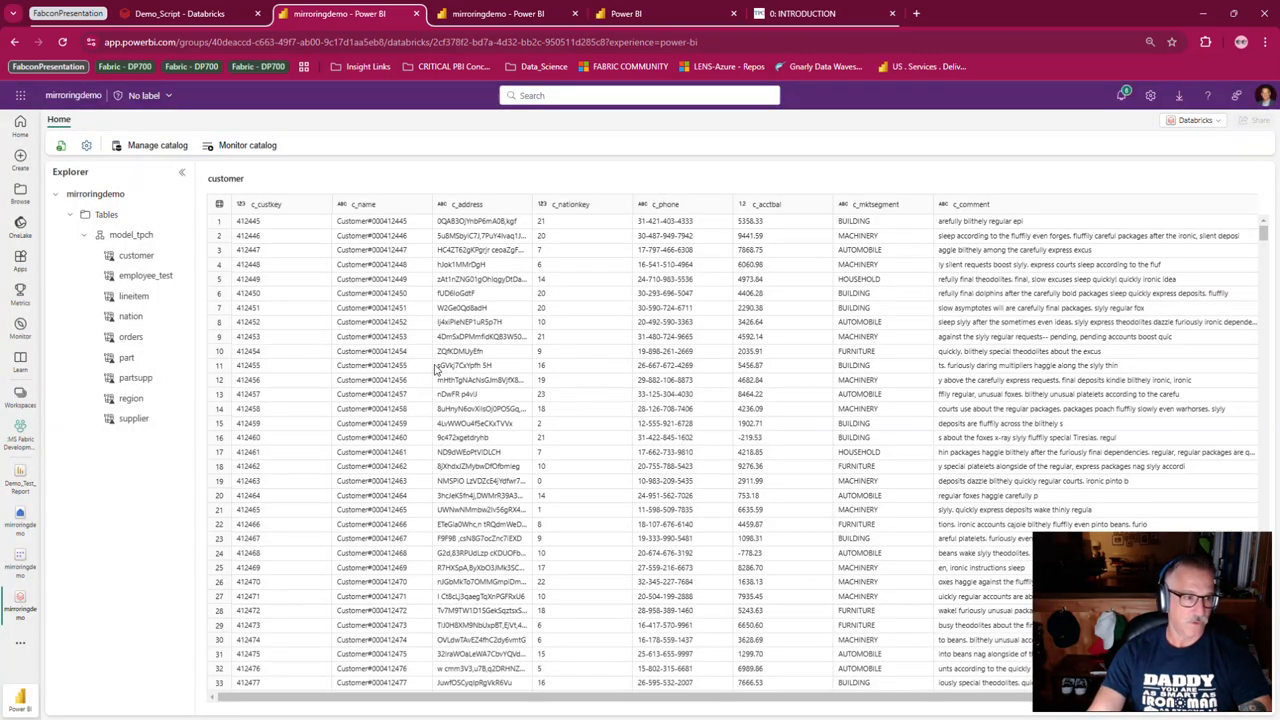
- Preview the mirrored employee_test table and examine which model_tpch tables are selected in the catalog management settings
left_click_drag(194, 249, 214, 250)
left_click(145, 276)
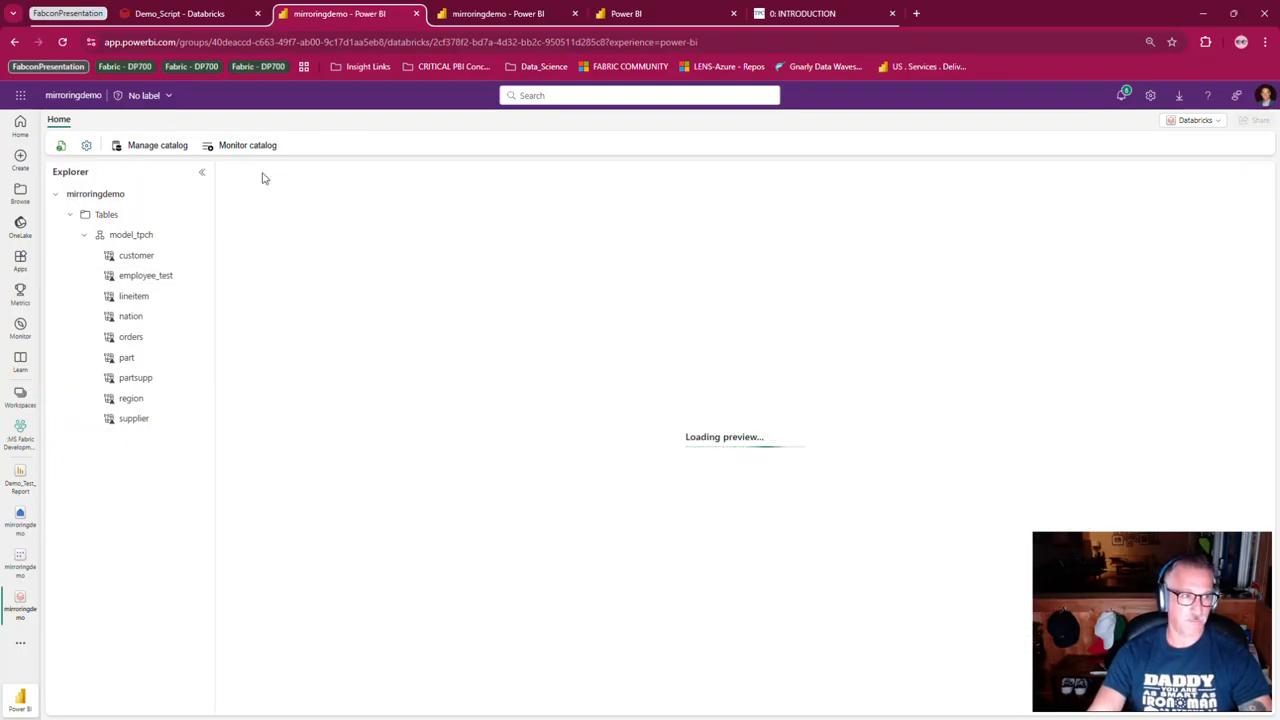
left_click(155, 150)
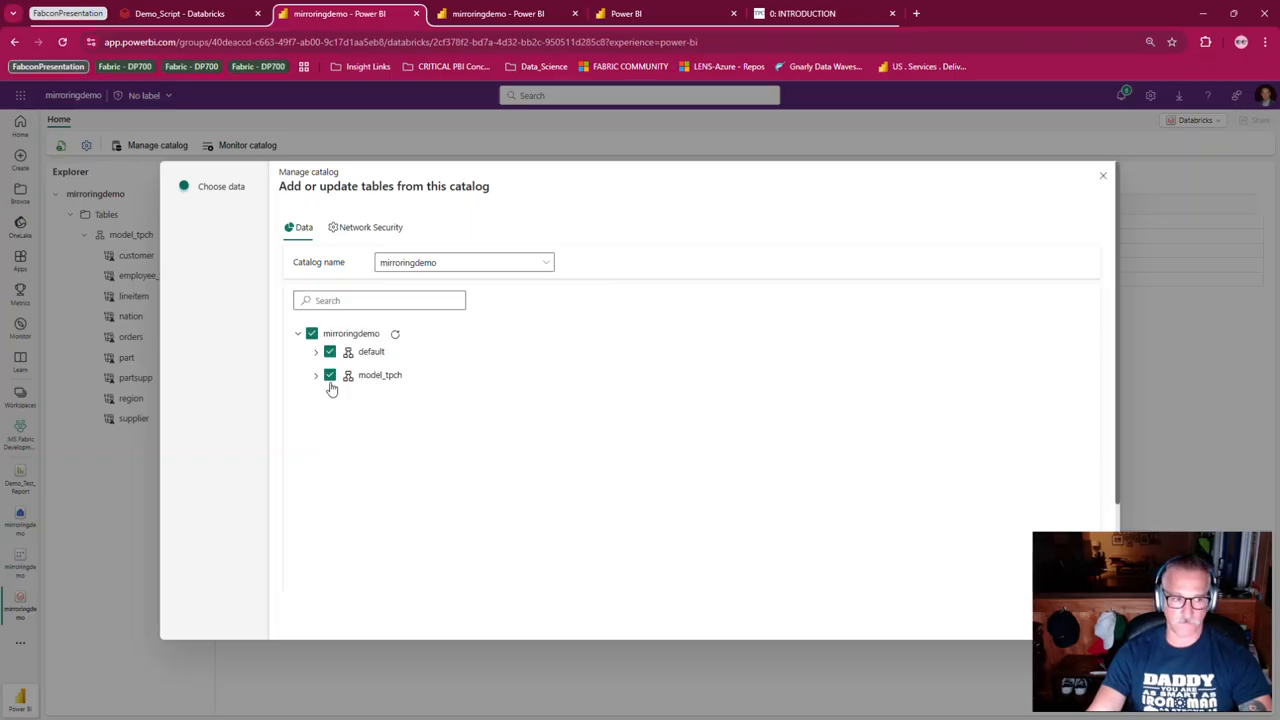
left_click(316, 376)
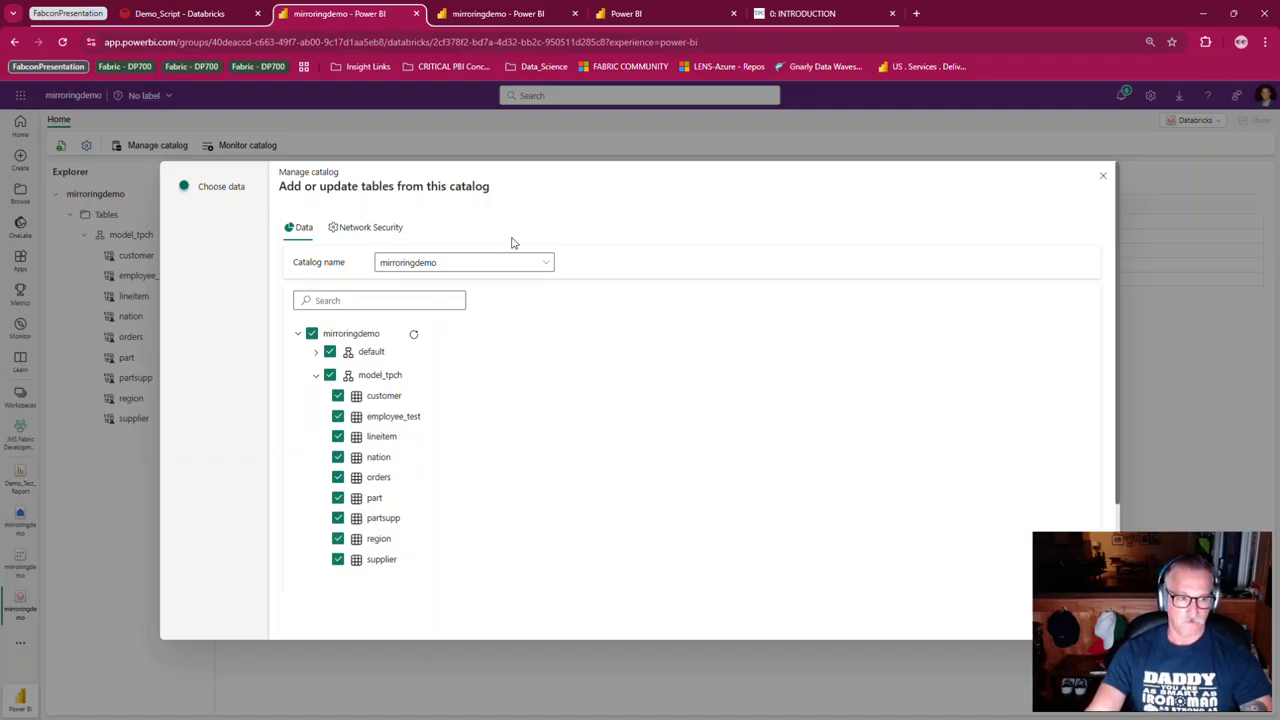
- Cancel the catalog management changes and examine the mirroringdemo catalog's last sync time and the sync status of its tables
left_click(1104, 177)
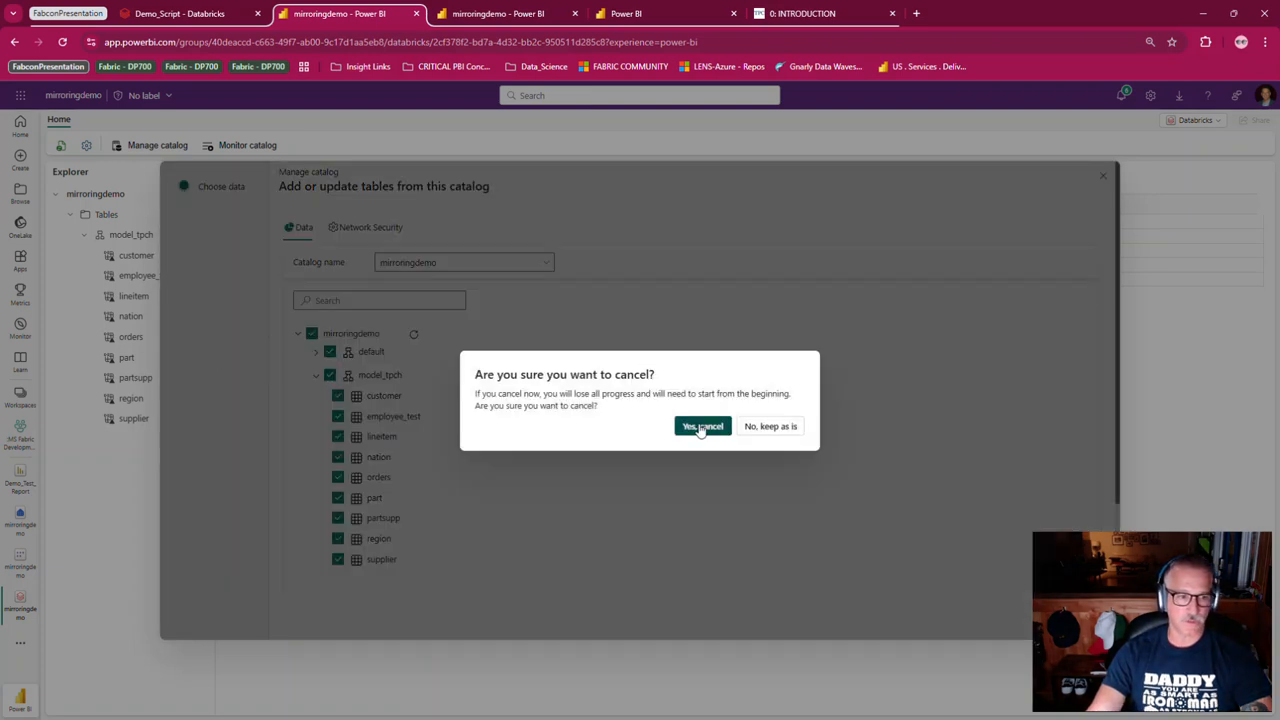
left_click(702, 427)
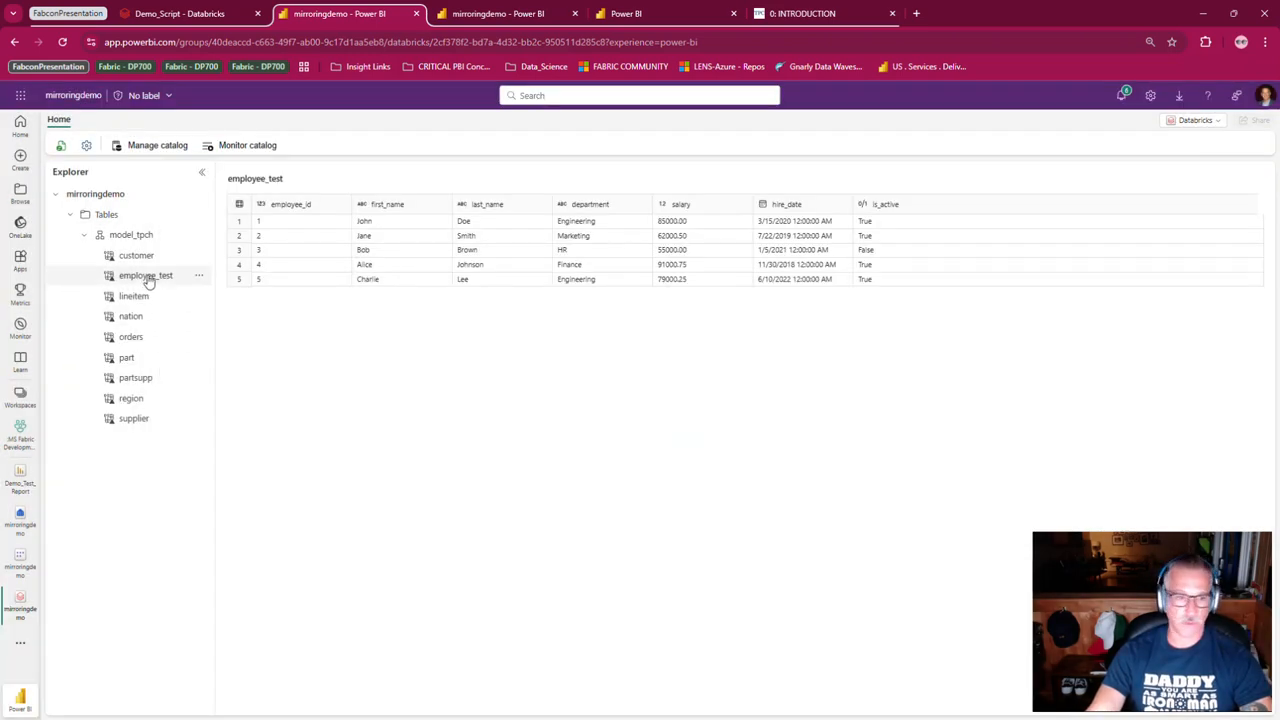
left_click(247, 147)
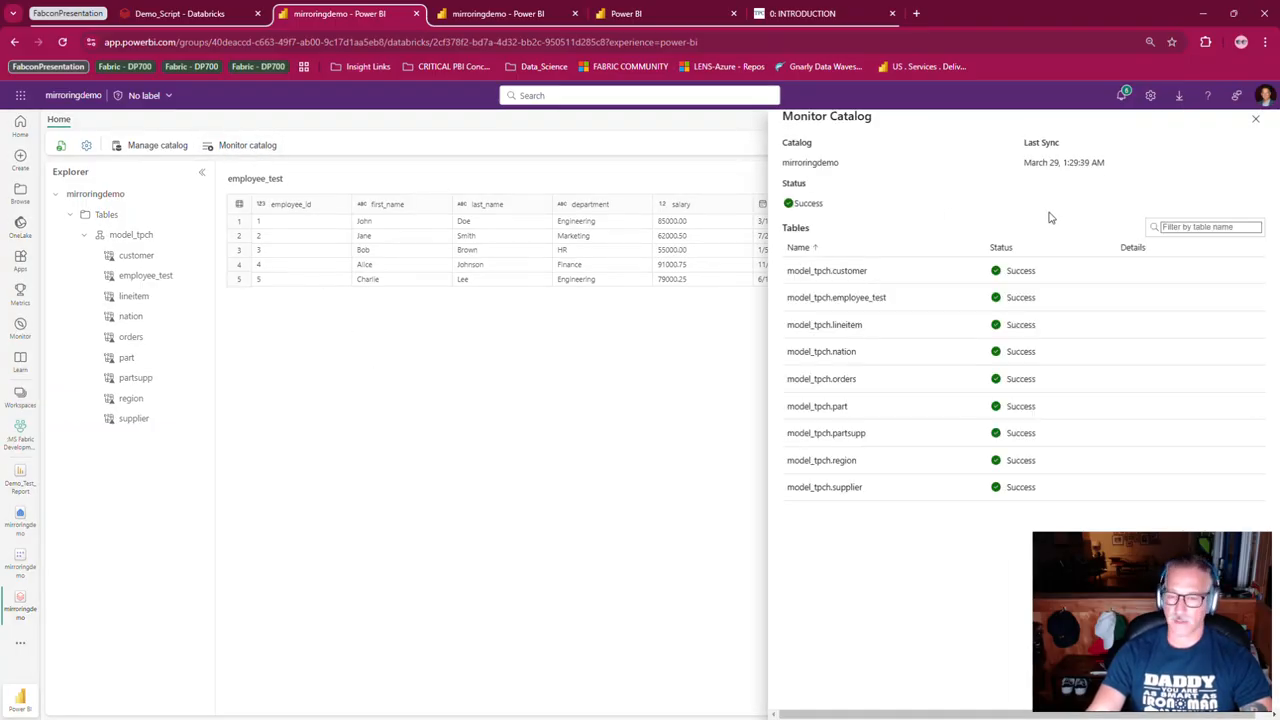
left_click_drag(1112, 167, 1022, 163)
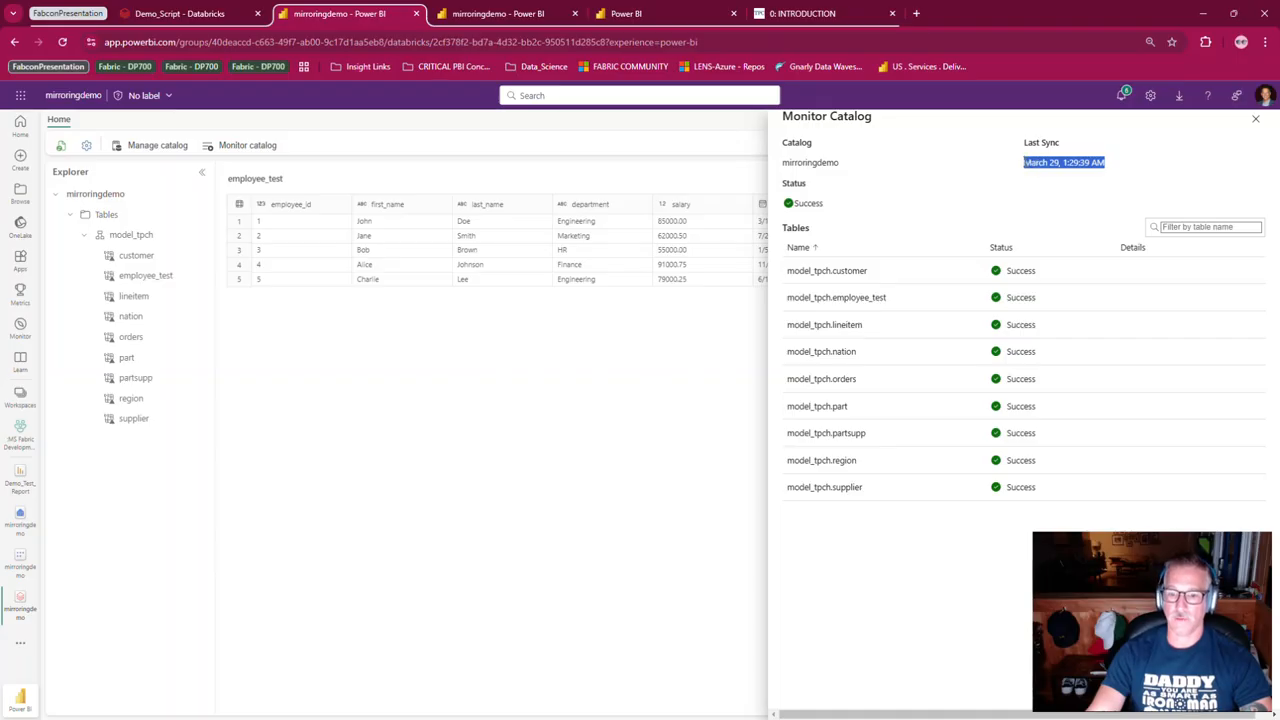
left_click(1060, 143)
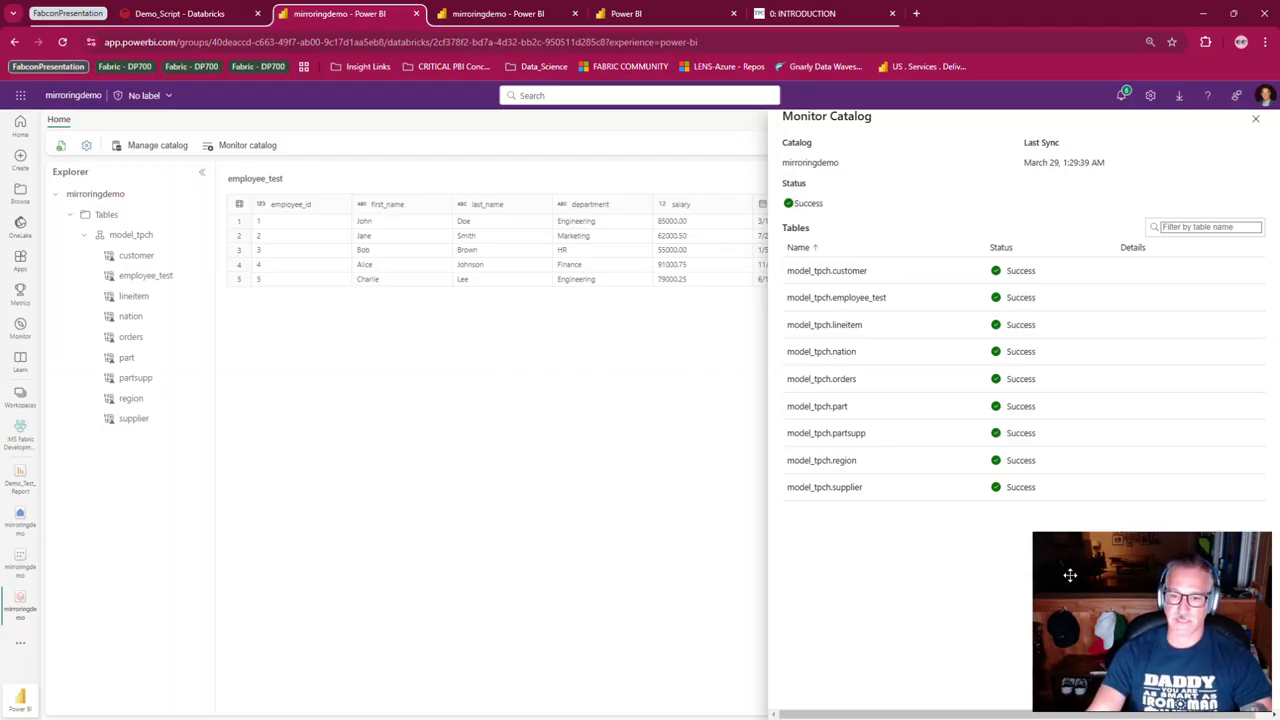
left_click(1257, 121)
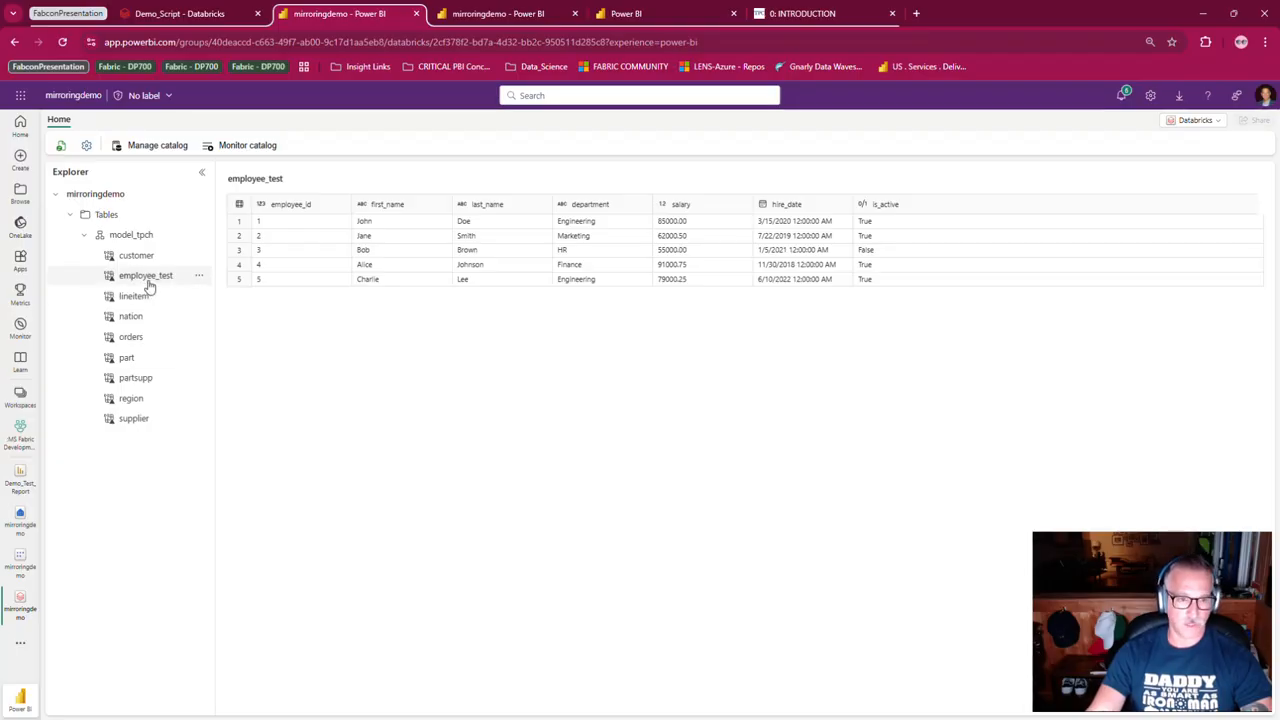
- Switch to Databricks and review the create, insert and select statements for employee_test in Demo_Script
left_click(185, 14)
scroll(657, 391, "down", 1)
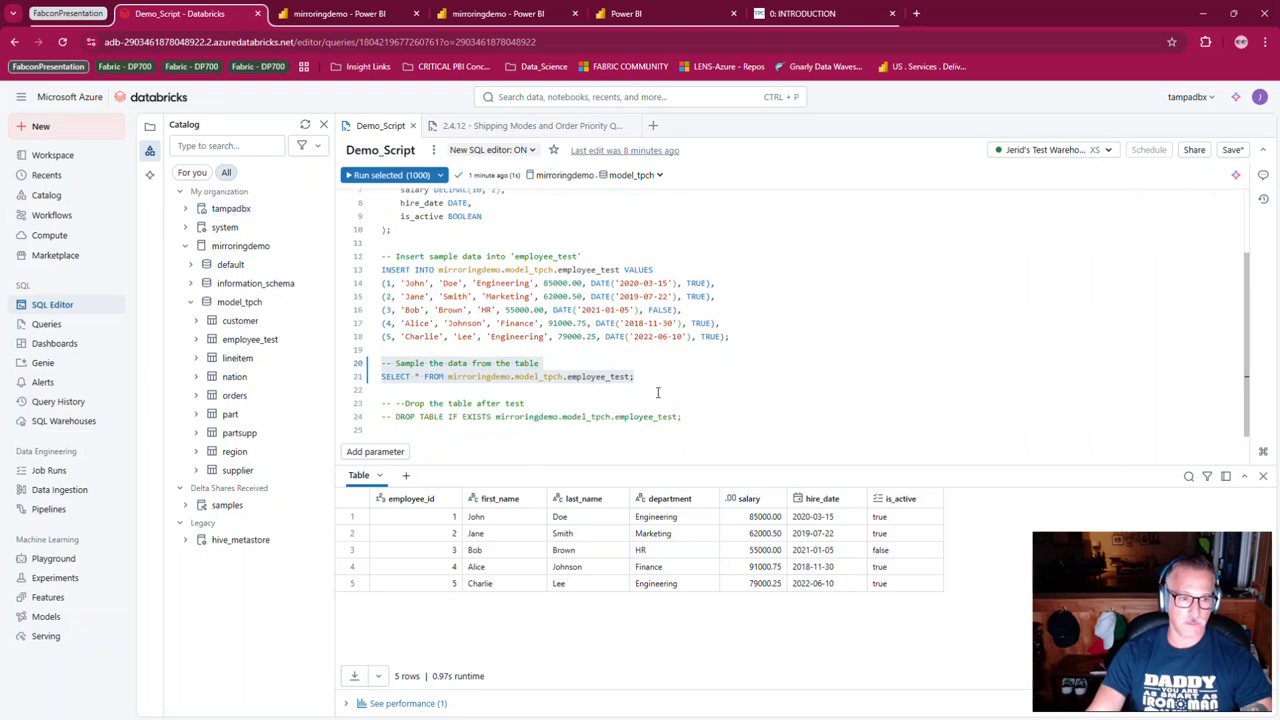
scroll(690, 391, "up", 3)
scroll(720, 391, "down", 3)
scroll(721, 392, "up", 3)
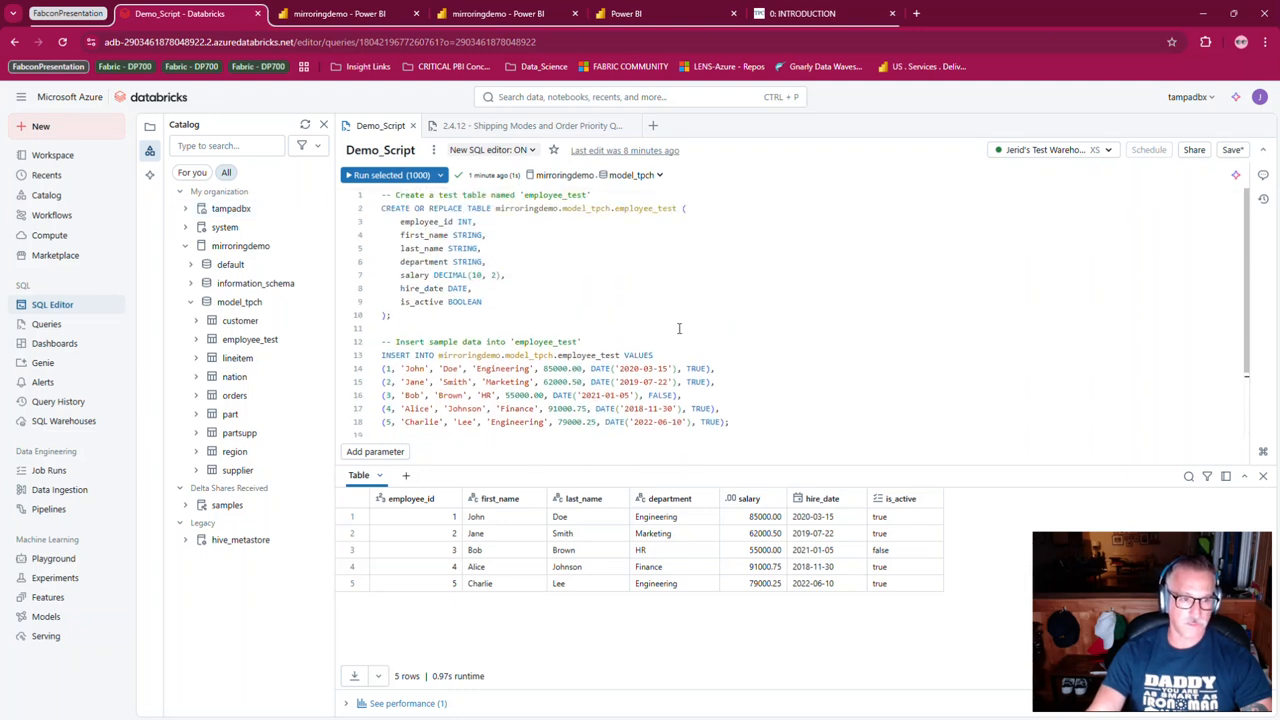
scroll(554, 331, "down", 2)
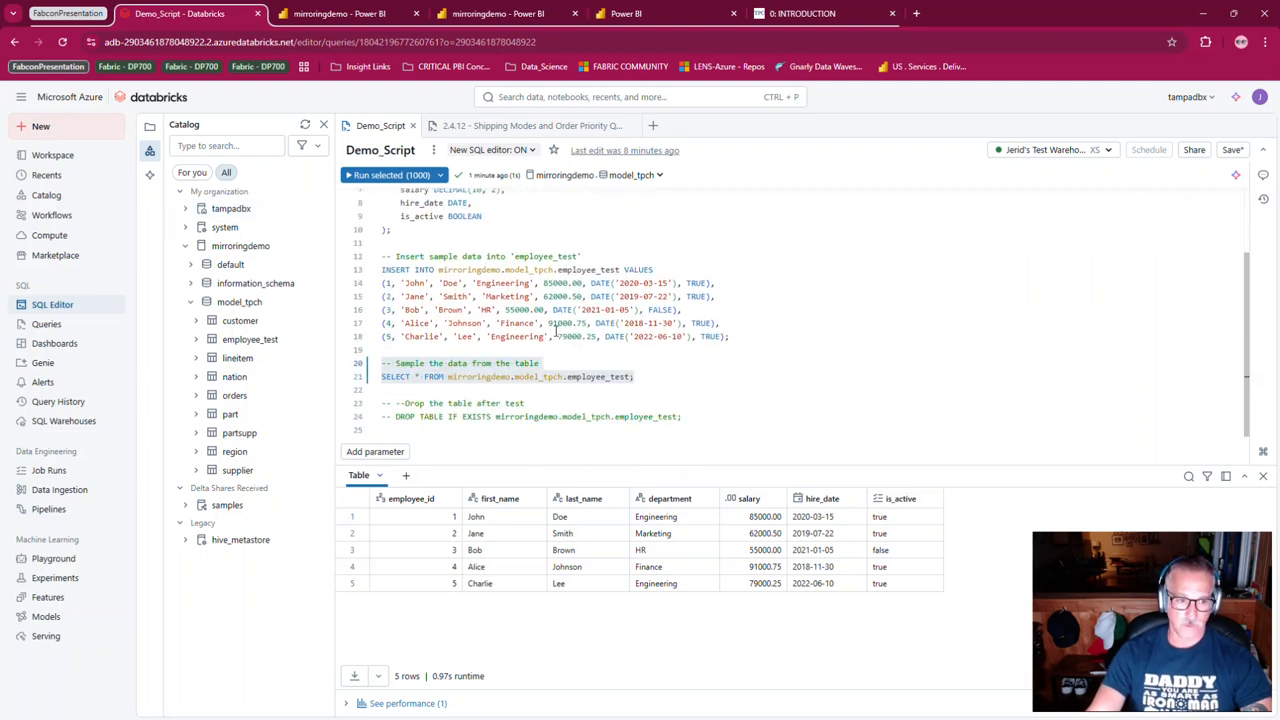
- Open the 2.4.12 - Shipping Modes and Order Priority Query and shrink its results area to show more of the code
left_click(550, 128)
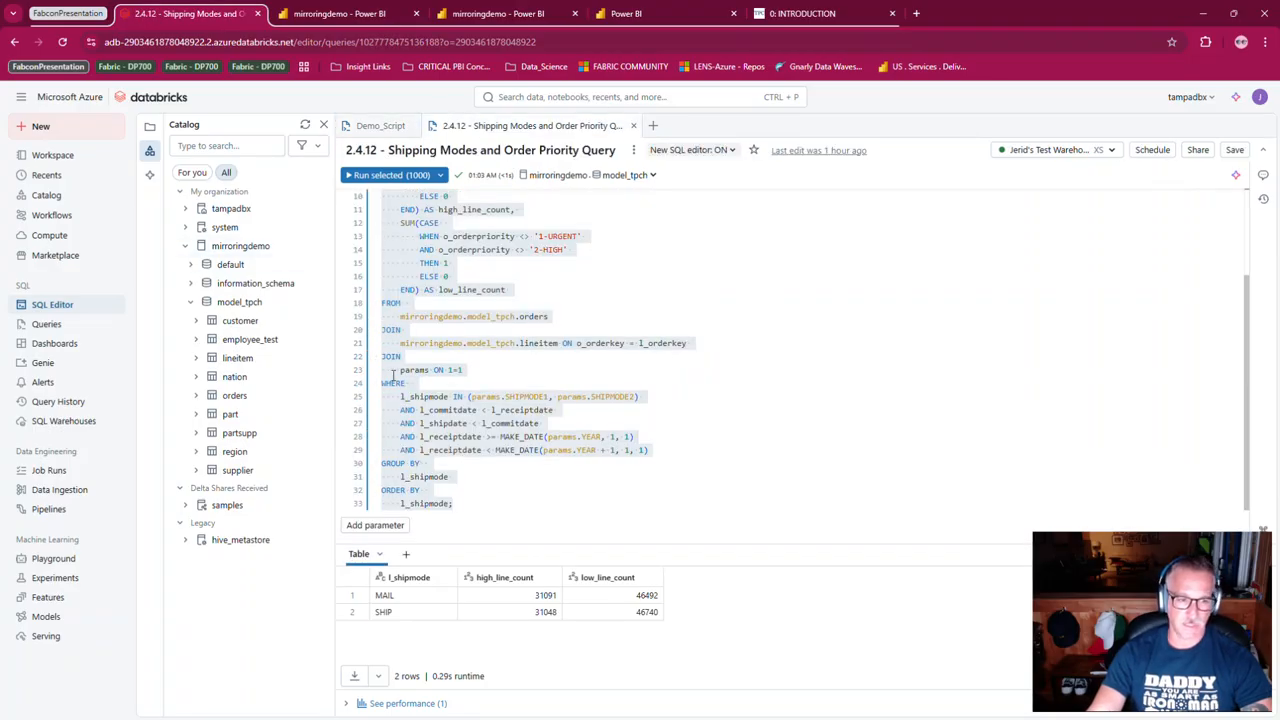
left_click_drag(647, 543, 640, 559)
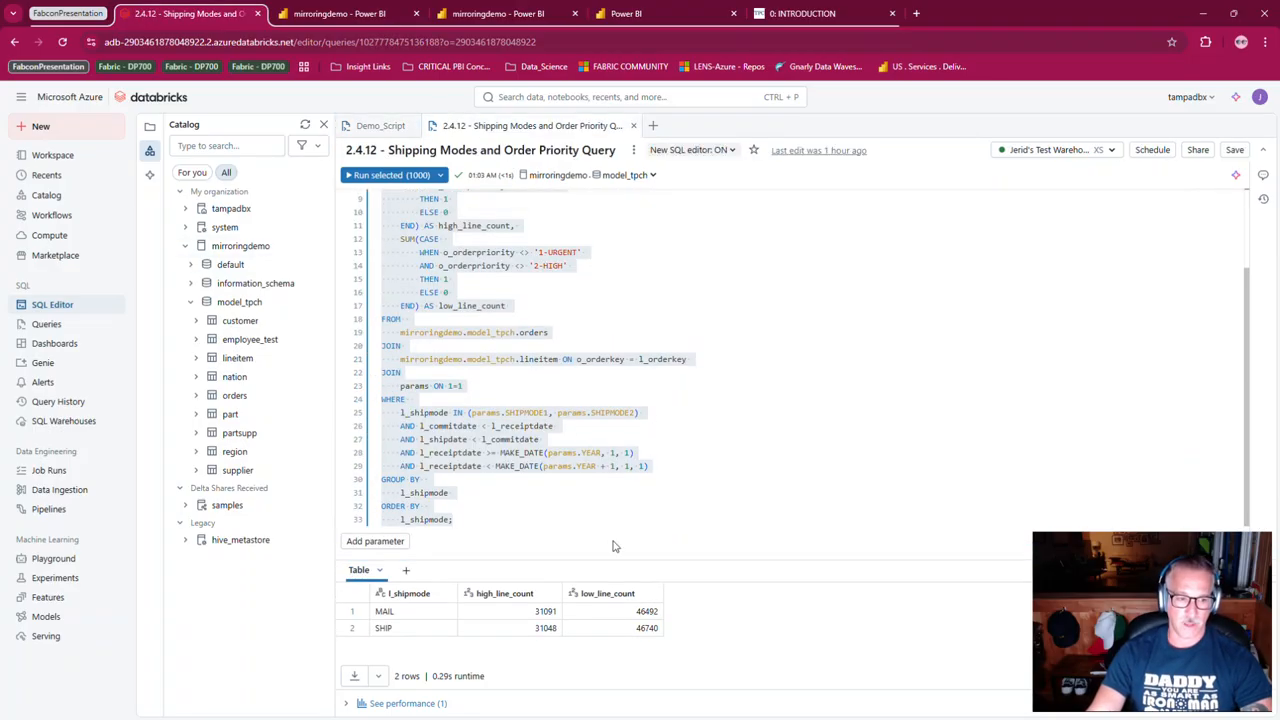
scroll(470, 525, "up", 3)
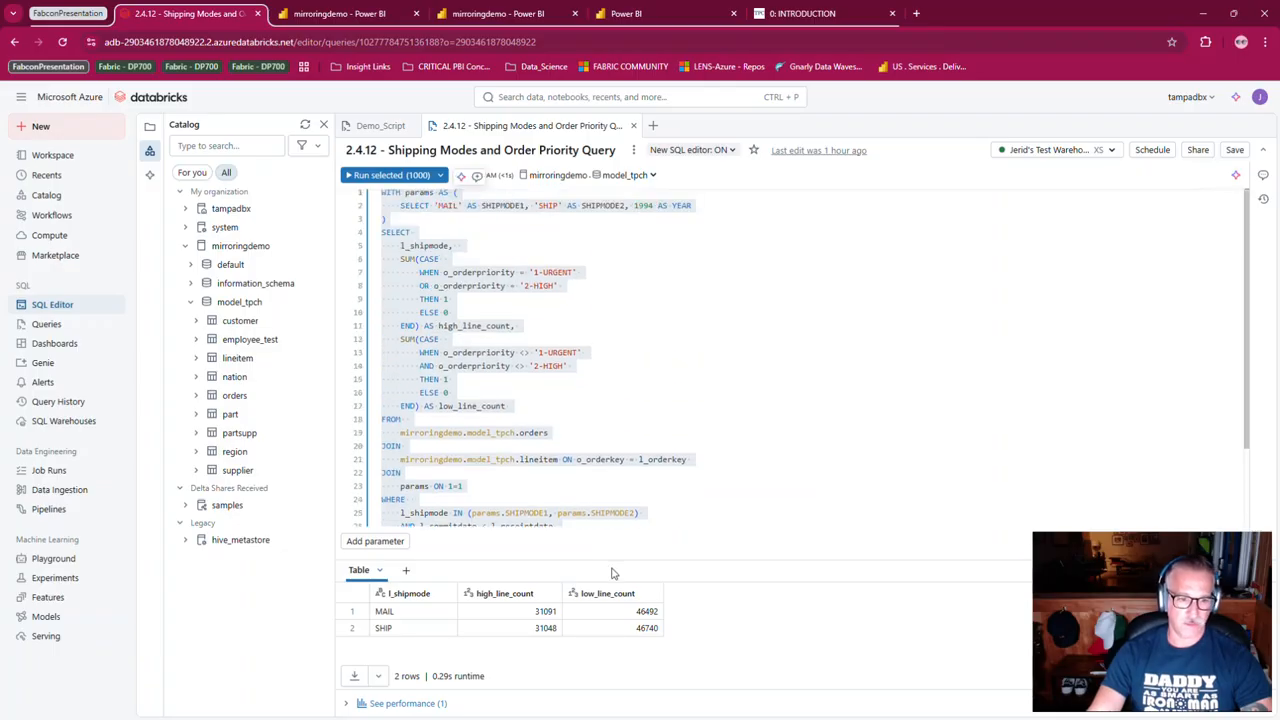
left_click_drag(614, 557, 614, 579)
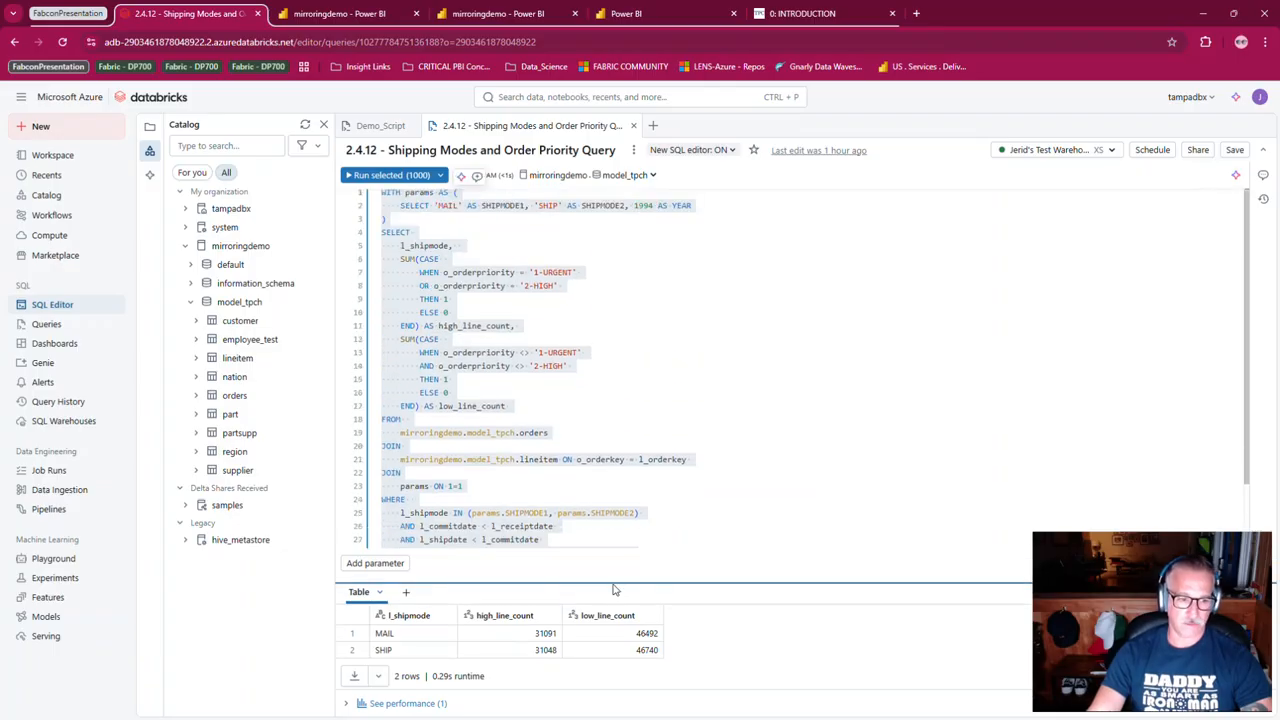
left_click(567, 540)
scroll(509, 540, "down", 1)
scroll(465, 537, "down", 1)
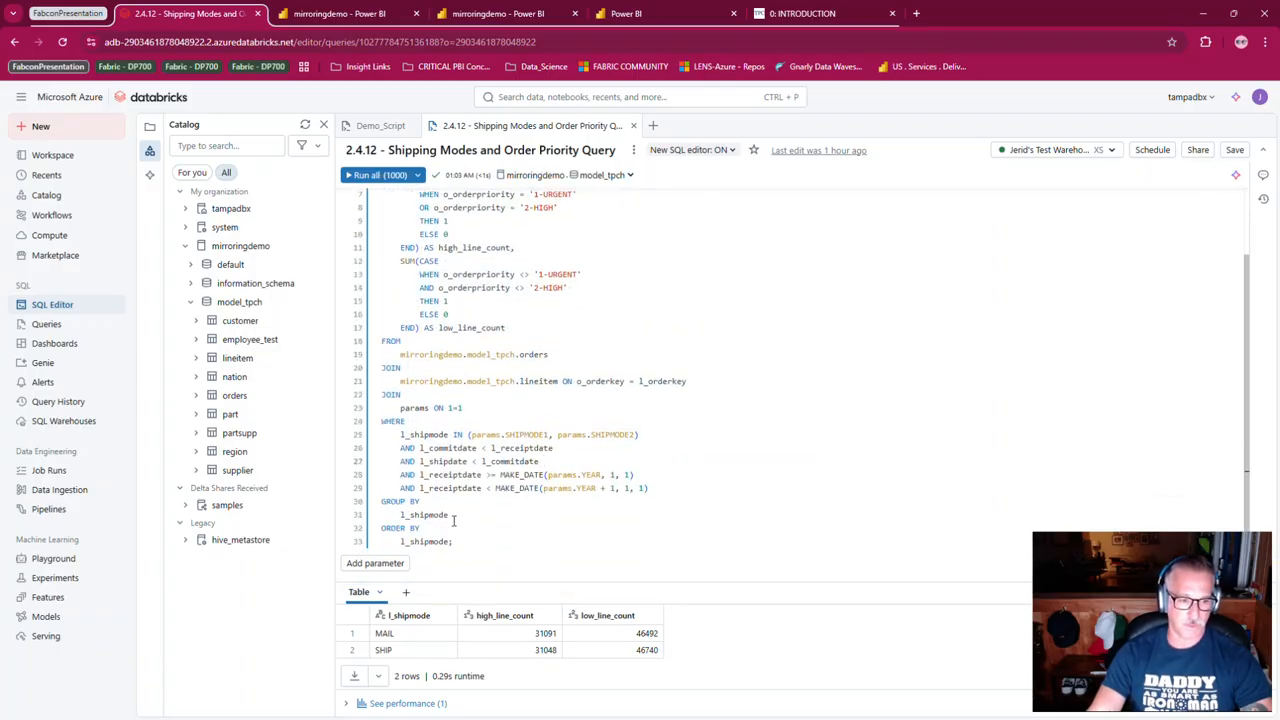
- Run the entire Shipping Modes and Order Priority query as a selection and slightly enlarge its results area
left_click_drag(470, 548, 361, 200)
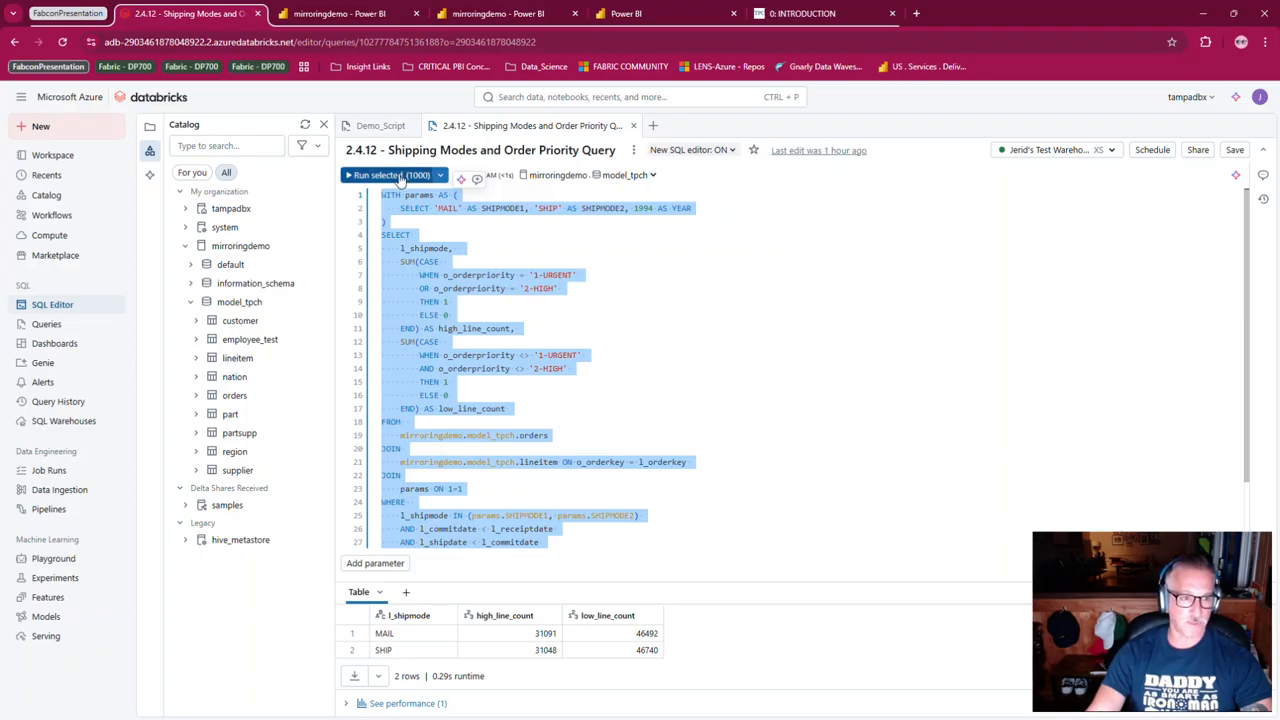
scroll(590, 370, "down", 2)
scroll(592, 375, "up", 2)
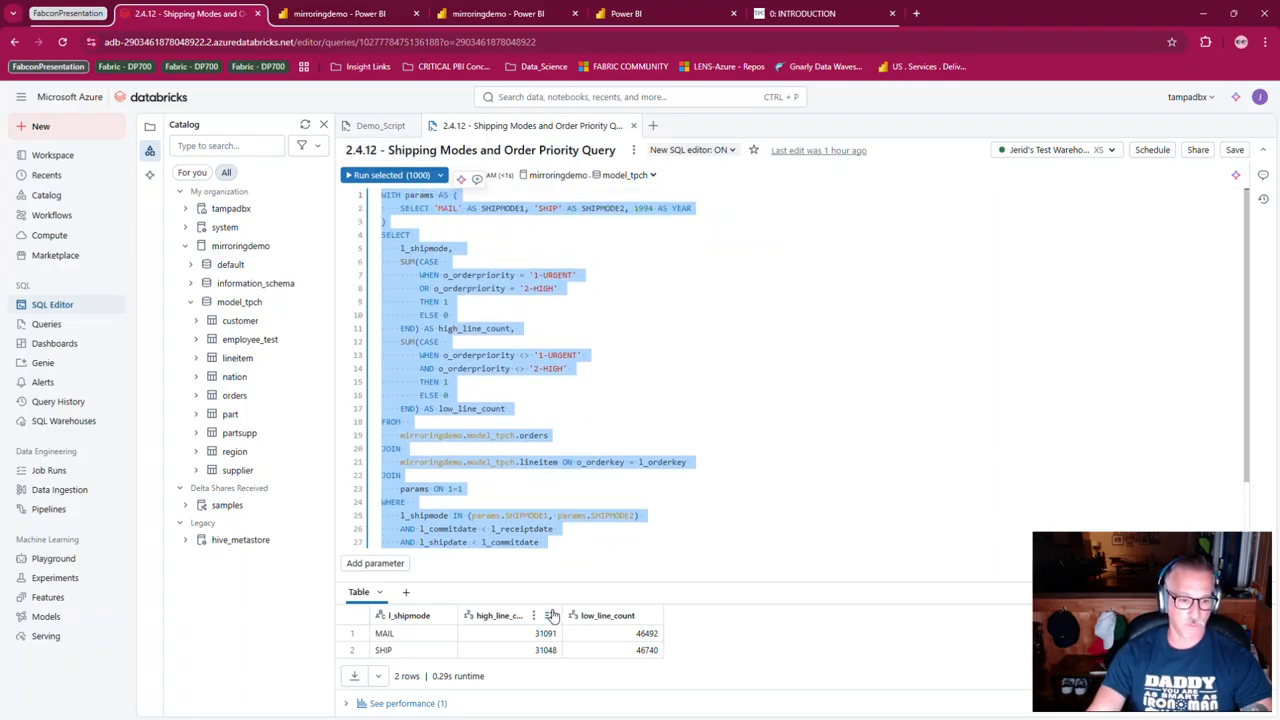
double_click(574, 583)
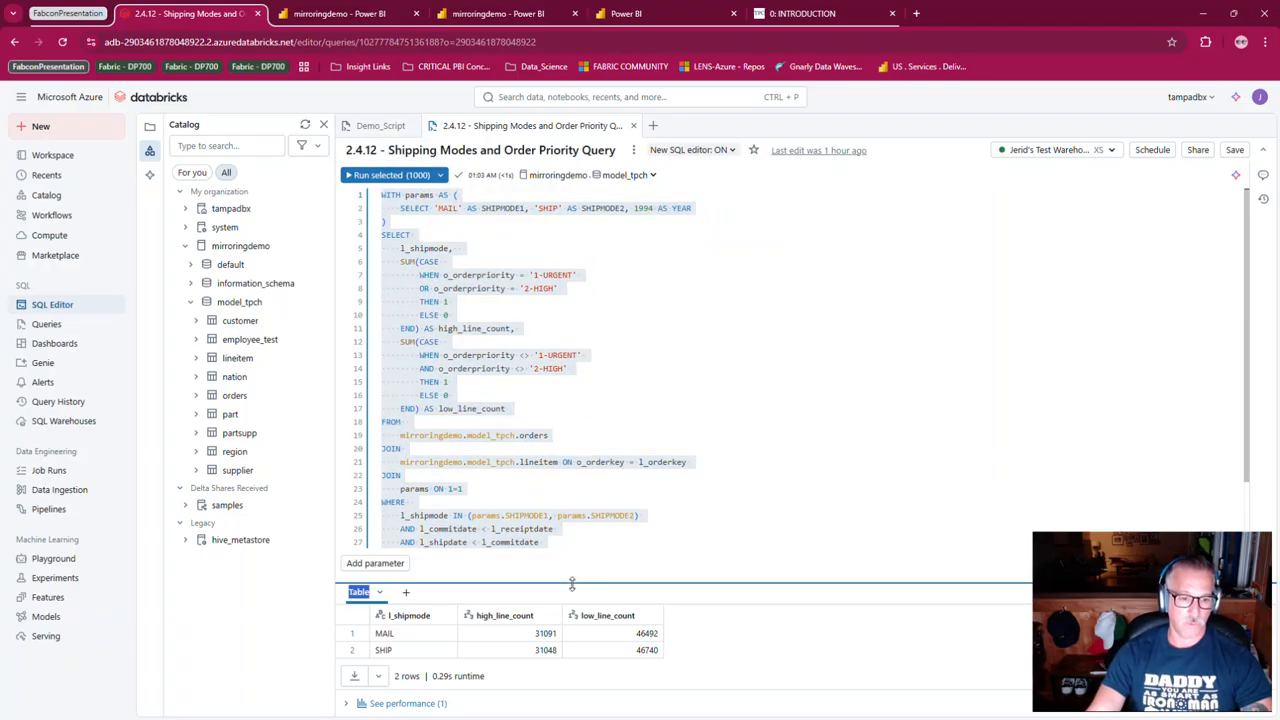
left_click_drag(571, 586, 568, 545)
scroll(568, 540, "down", 3)
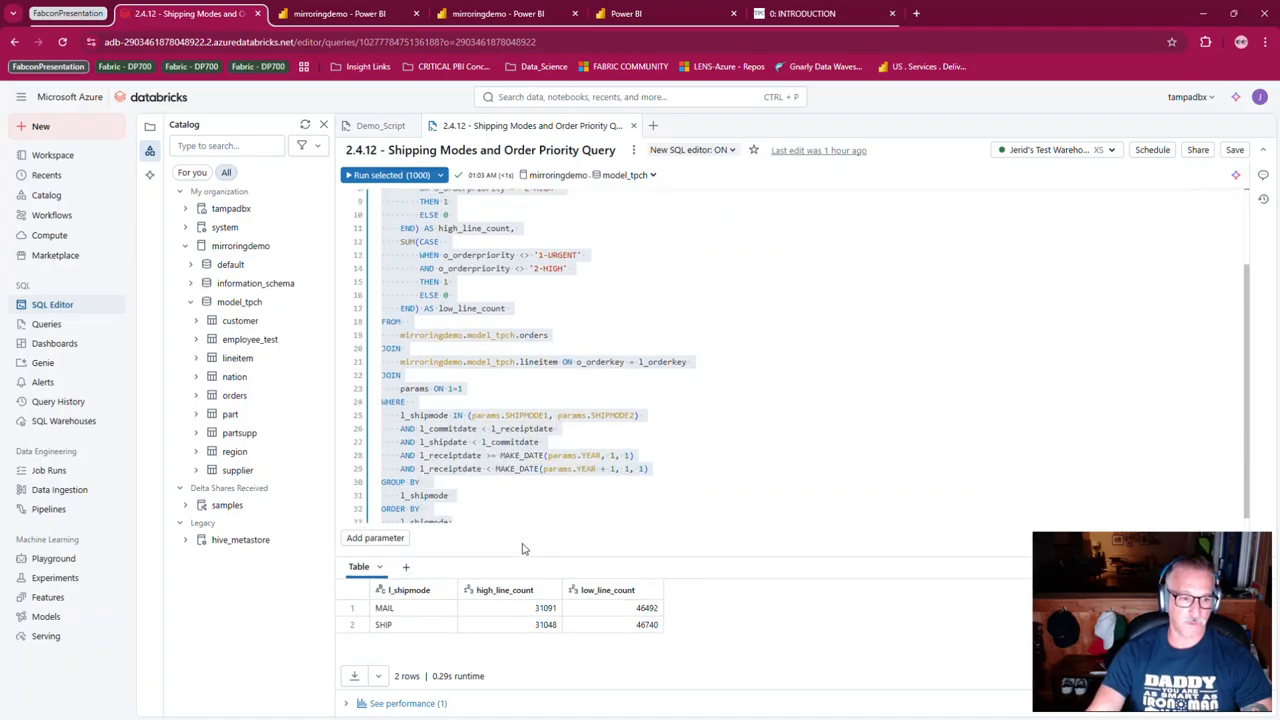
scroll(545, 400, "up", 3)
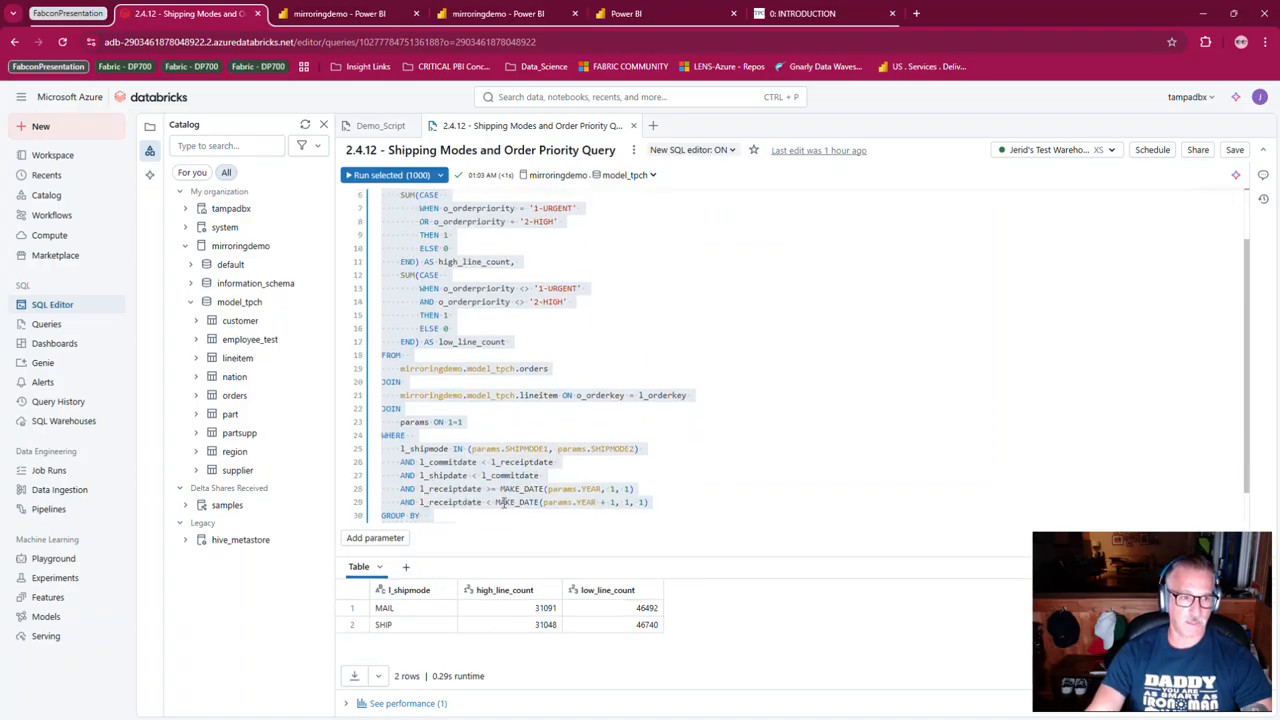
left_click(386, 175)
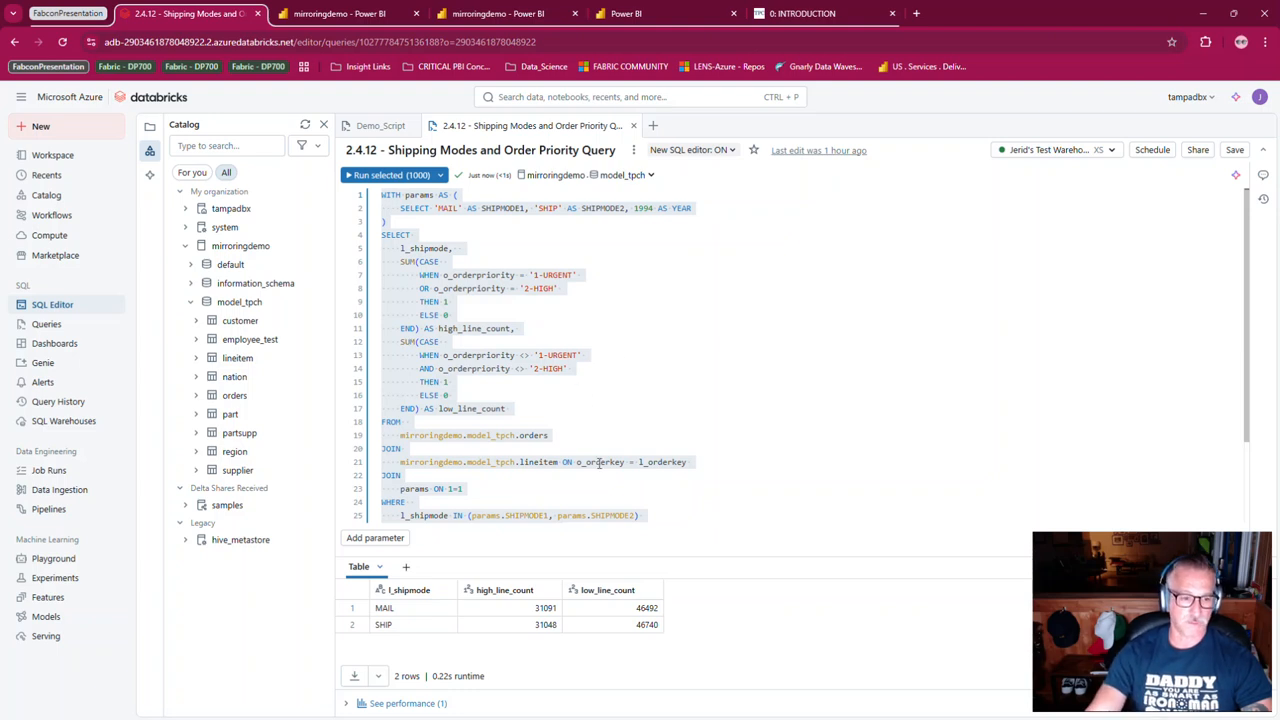
scroll(595, 436, "down", 2)
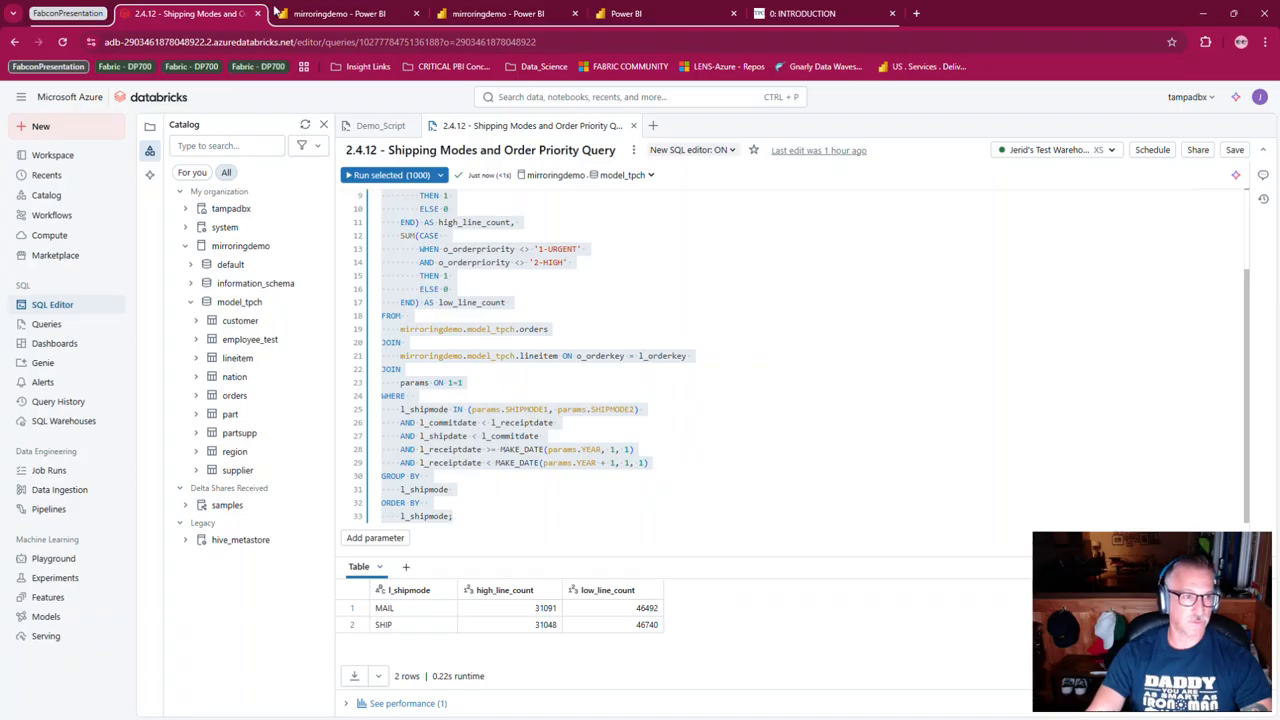
- Switch to the mirroringdemo catalog in Power BI and open its SQL analytics endpoint
left_click(352, 18)
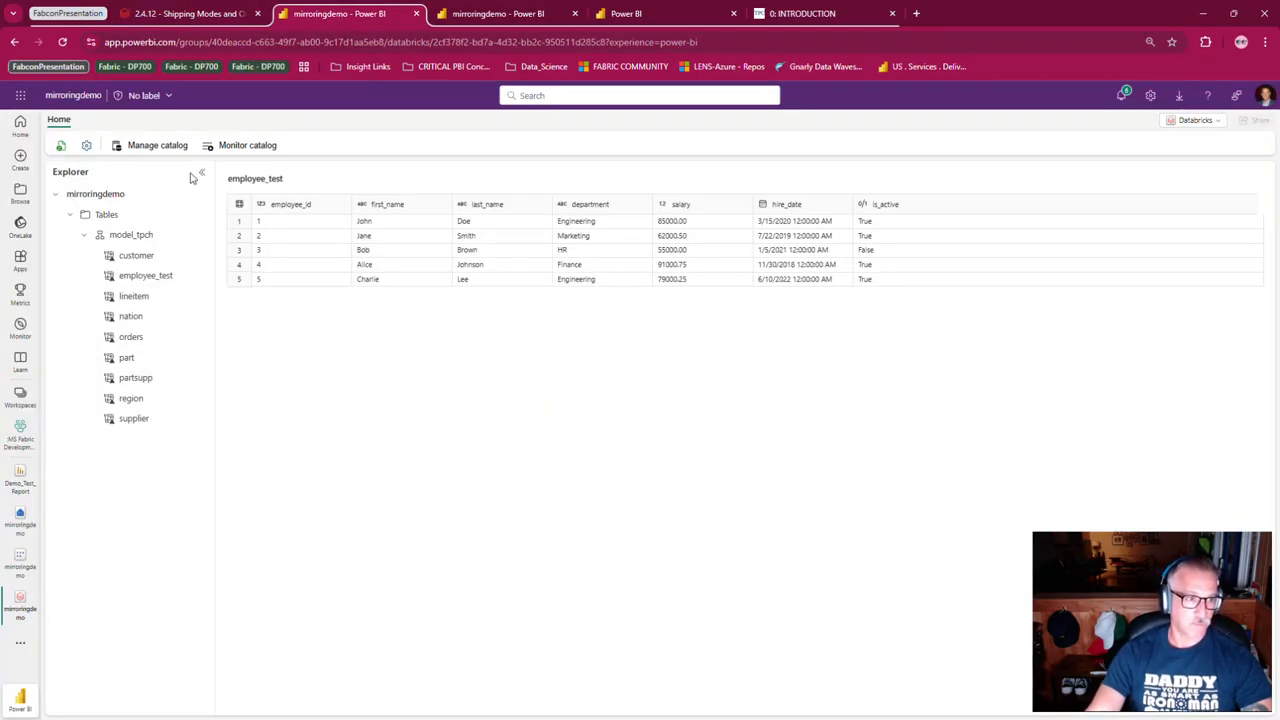
left_click(525, 14)
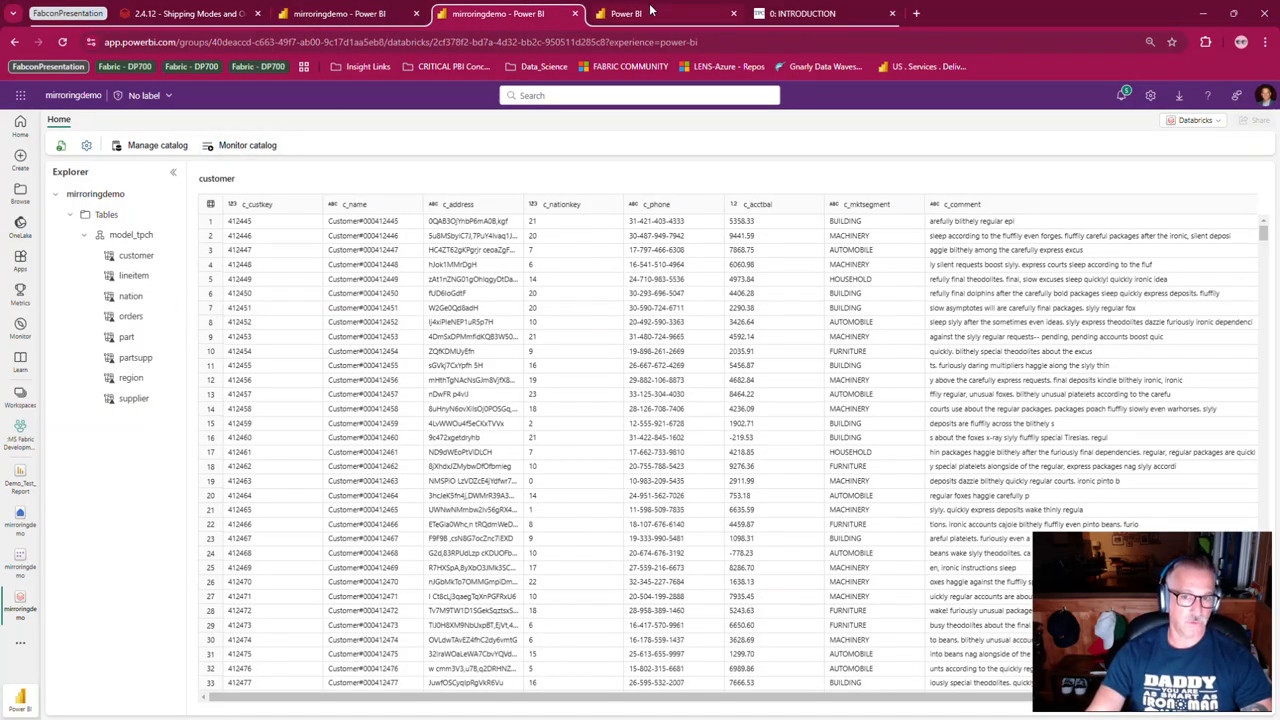
left_click(1208, 121)
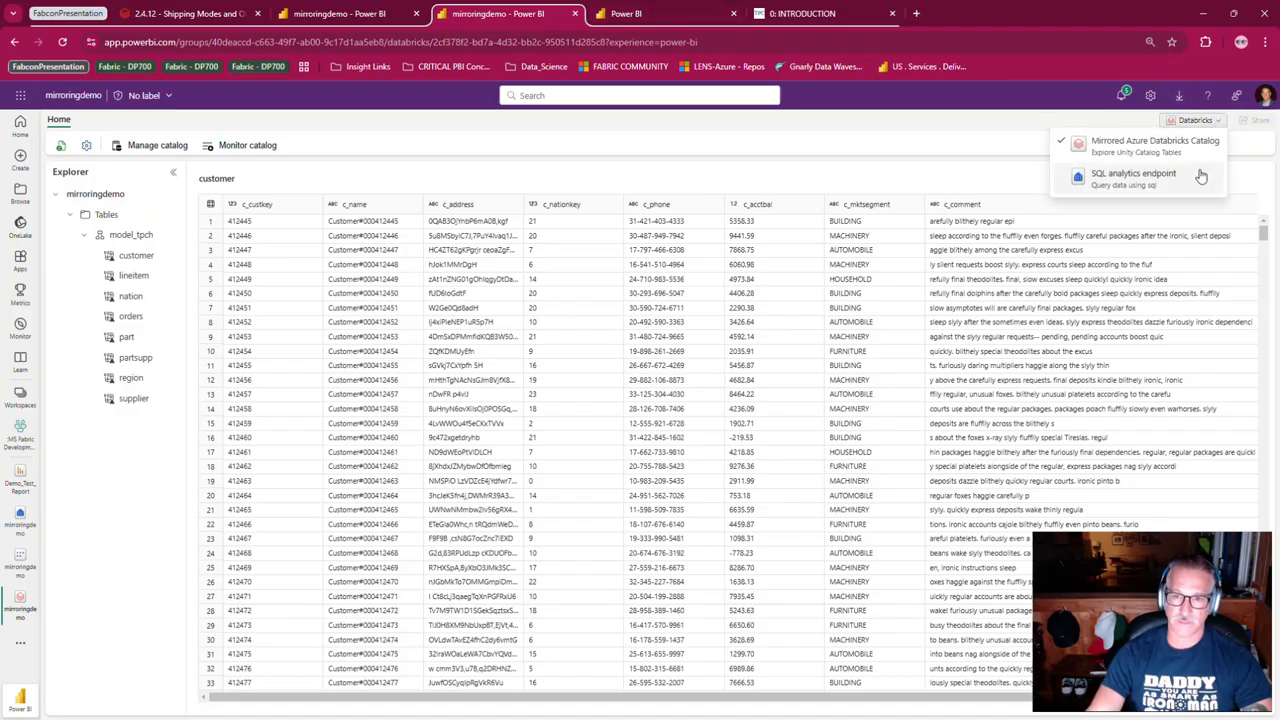
left_click(1172, 186)
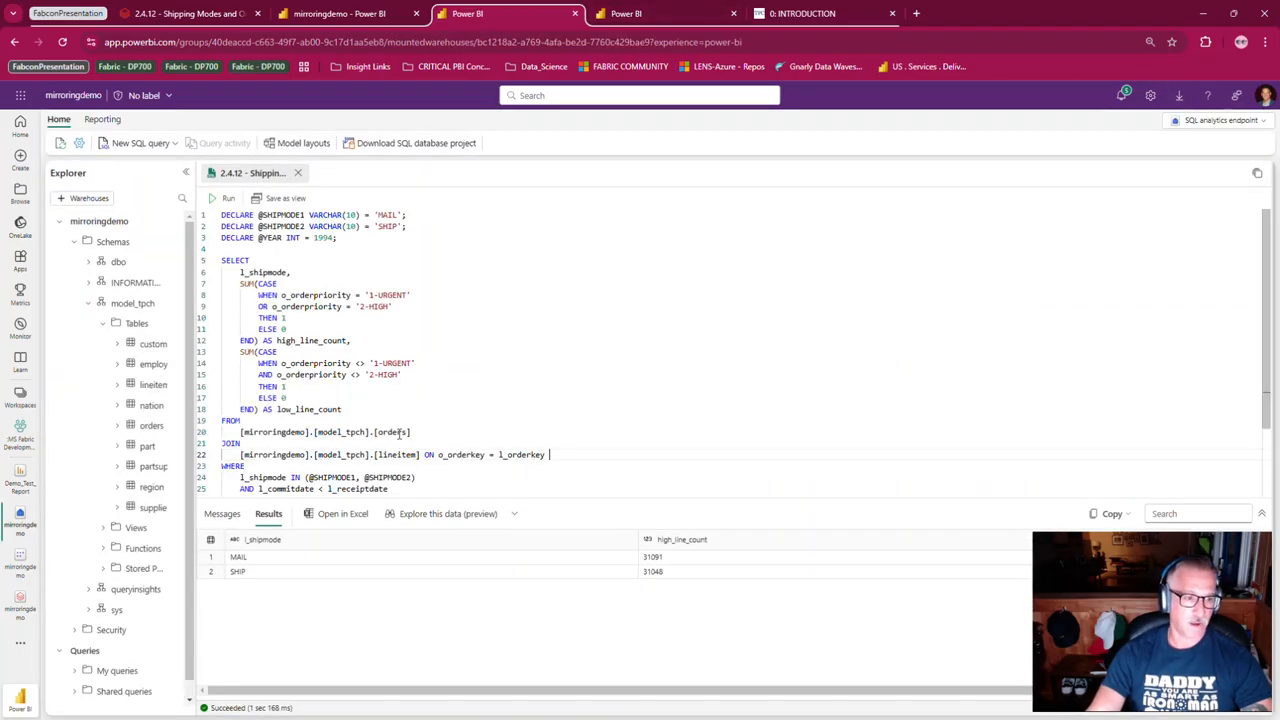
- Run the full 2.4.12 shipping modes query on the mirrored model_tpch tables and adjust the results area's height
scroll(567, 443, "down", 1)
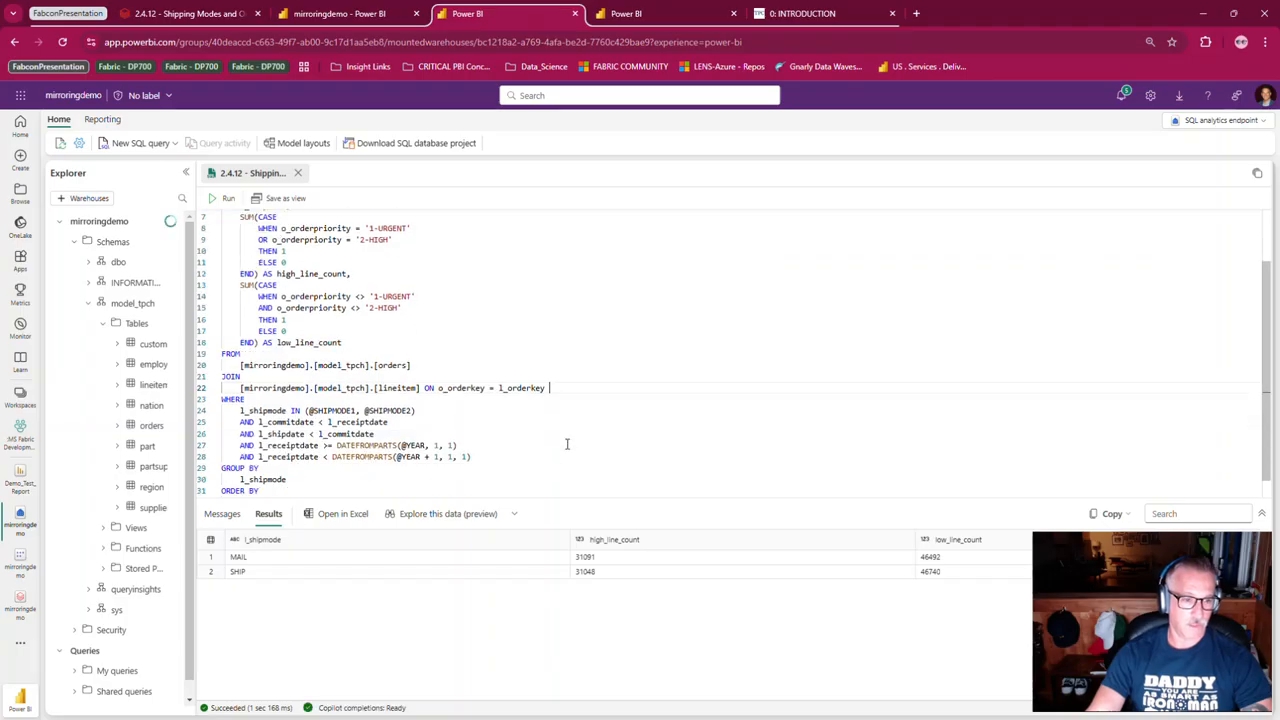
scroll(567, 443, "down", 1)
left_click_drag(423, 501, 423, 520)
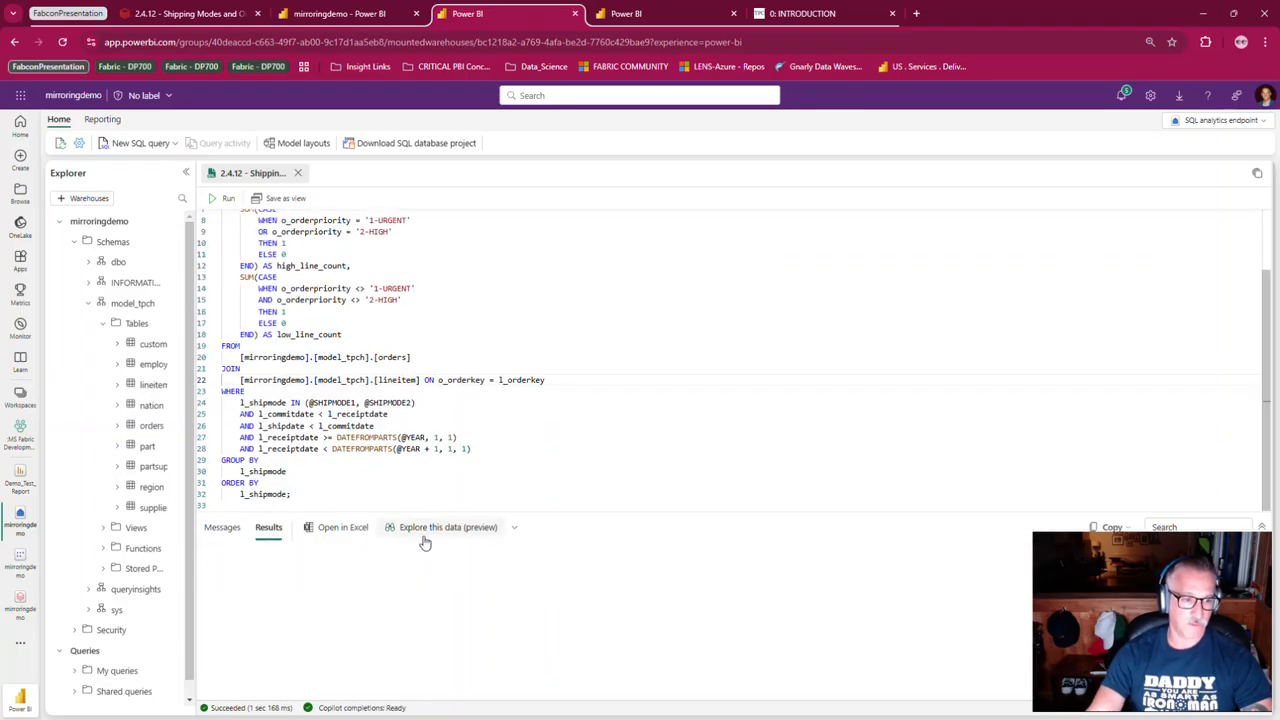
left_click_drag(309, 500, 228, 207)
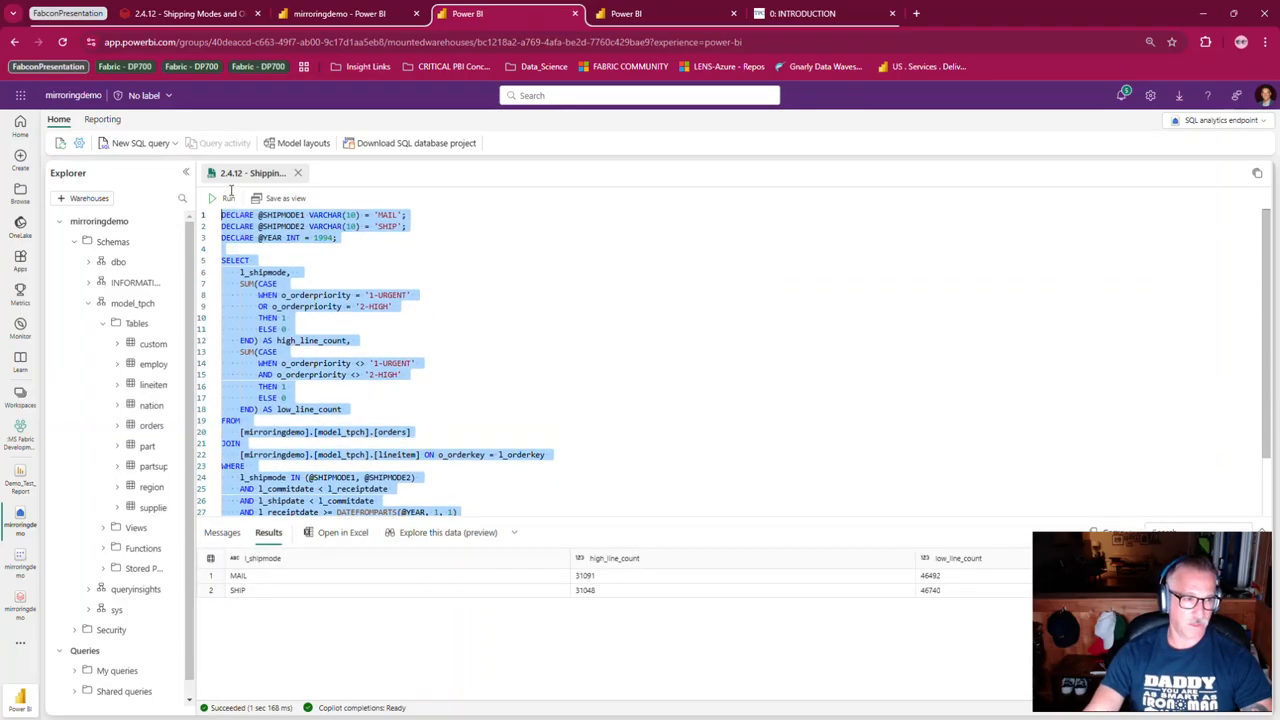
left_click(226, 199)
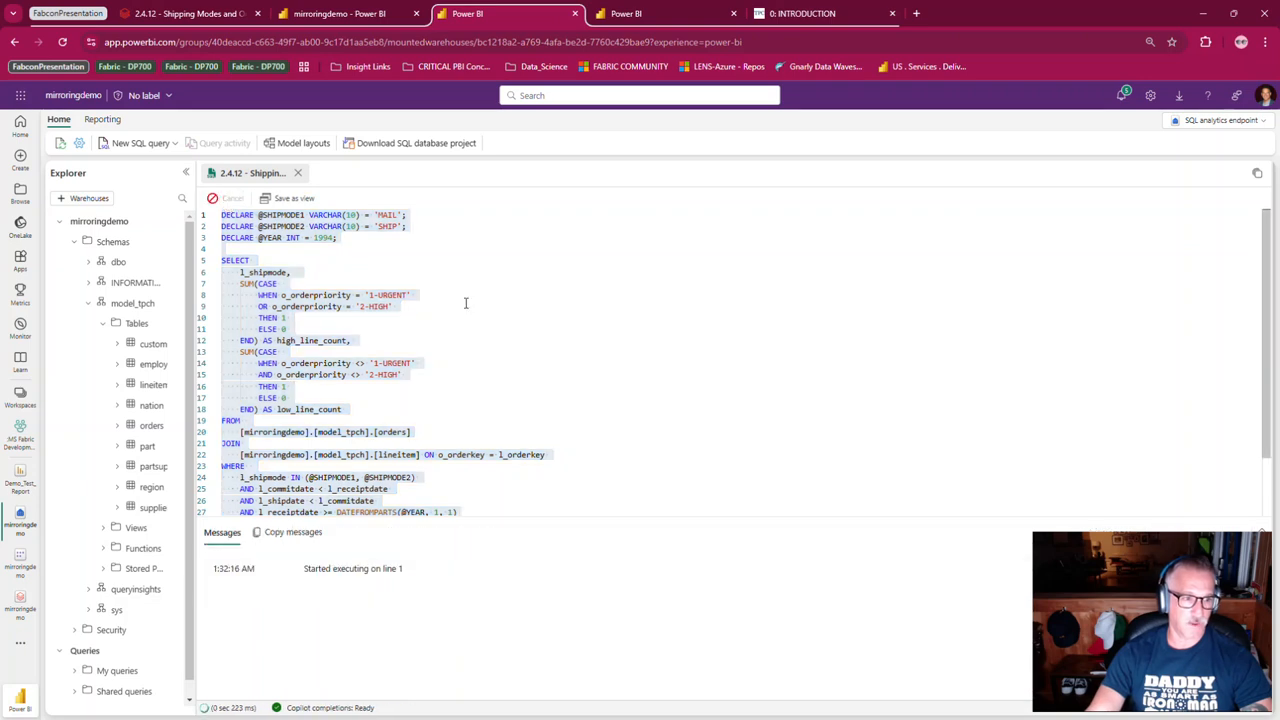
left_click_drag(549, 519, 551, 501)
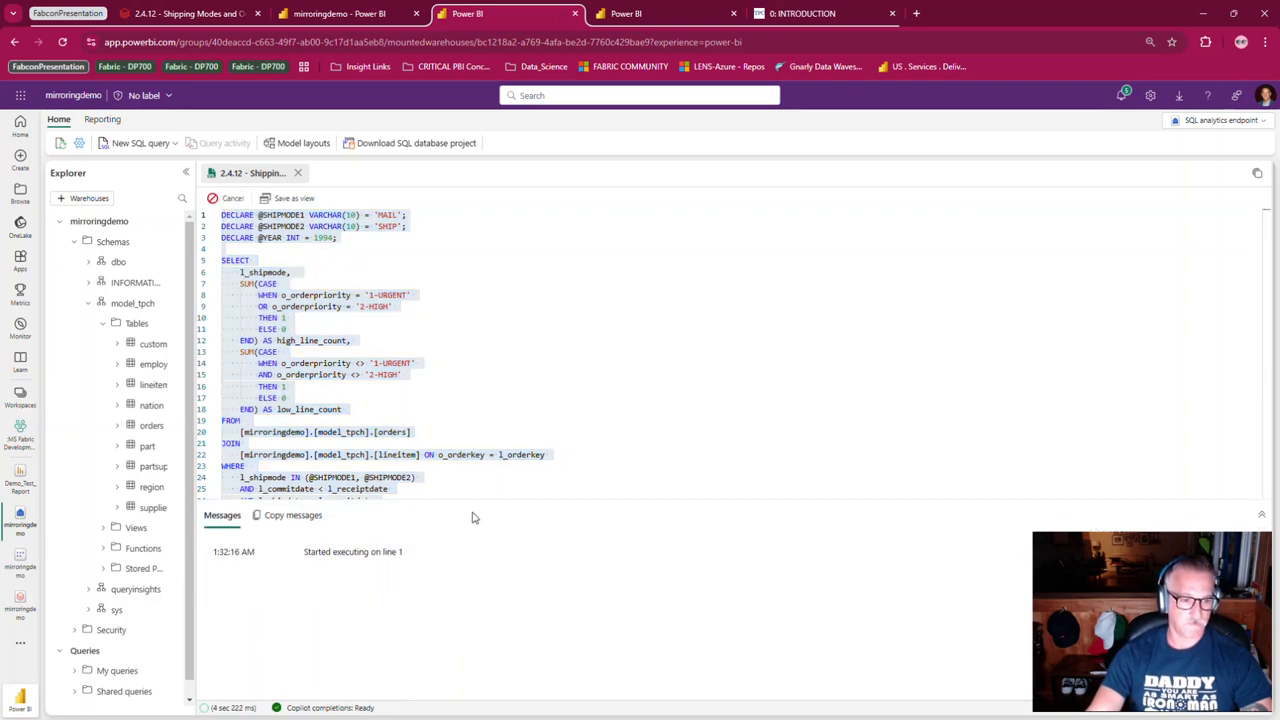
left_click_drag(477, 503, 477, 497)
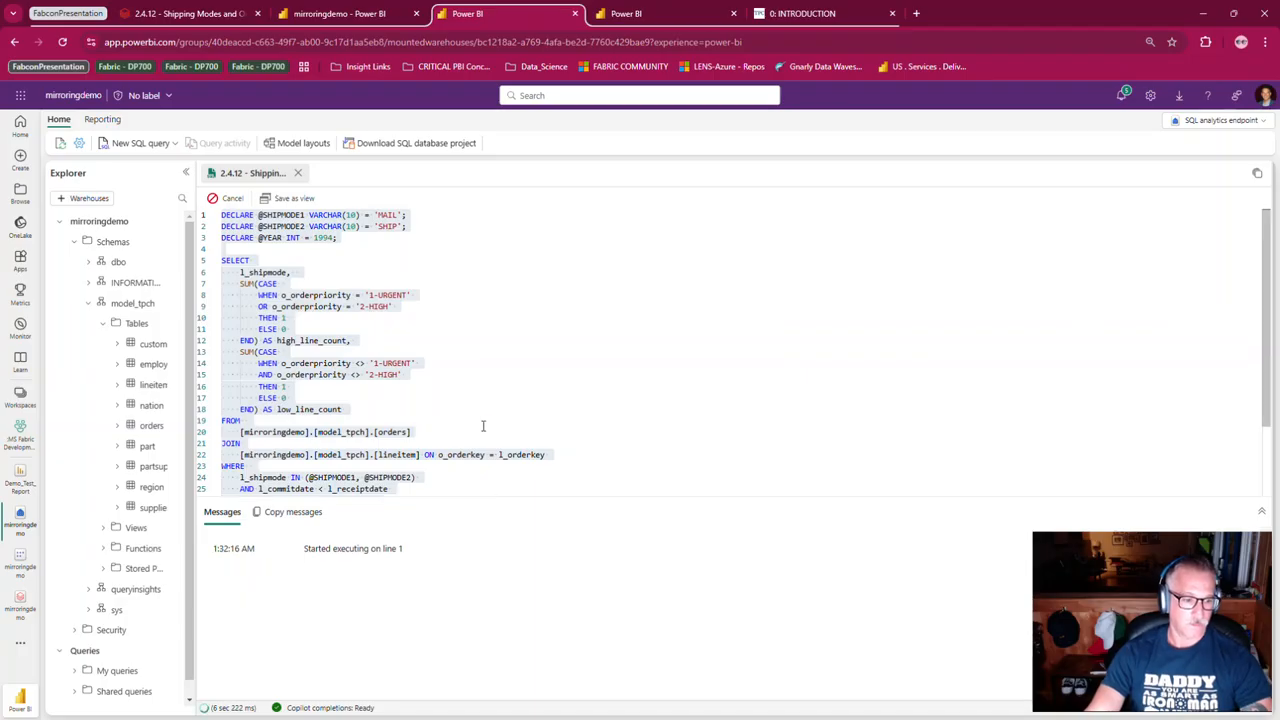
scroll(483, 424, "down", 3)
scroll(483, 424, "up", 3)
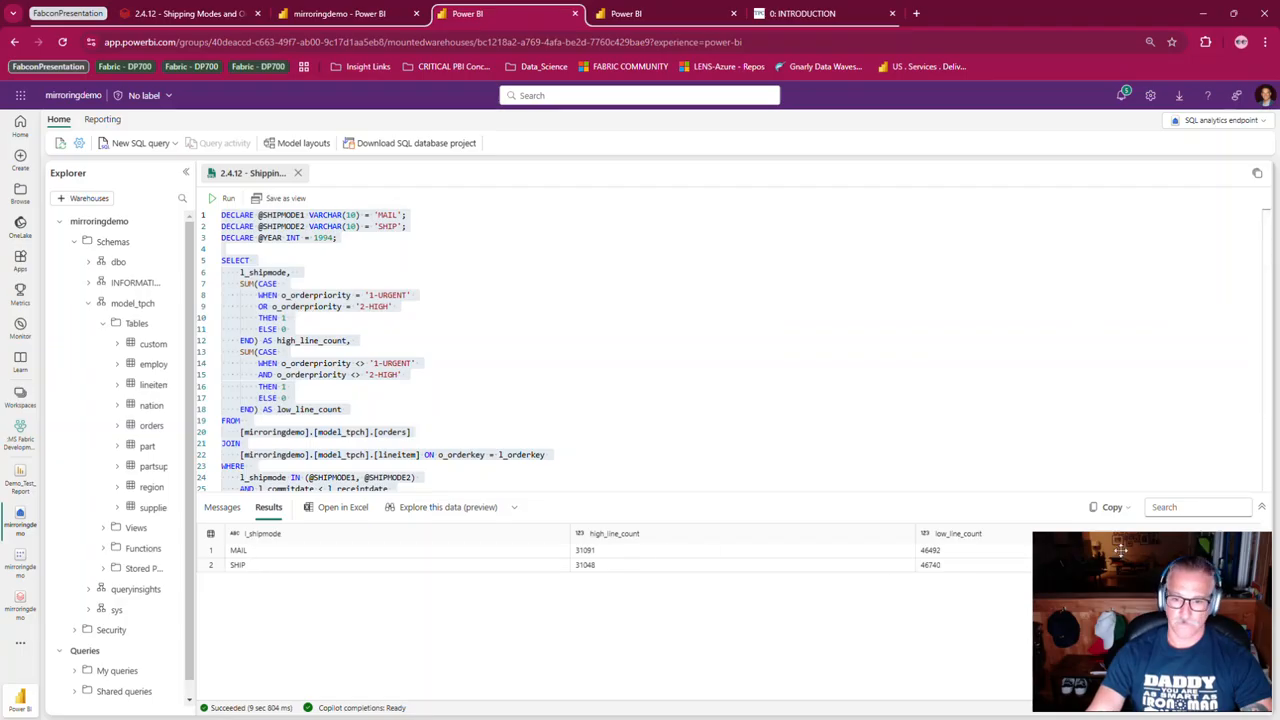
- Revisit the Databricks query results for comparison, and apply the automatic semantic model update option in the other Power BI view of the mirroringdemo endpoint
left_click(200, 15)
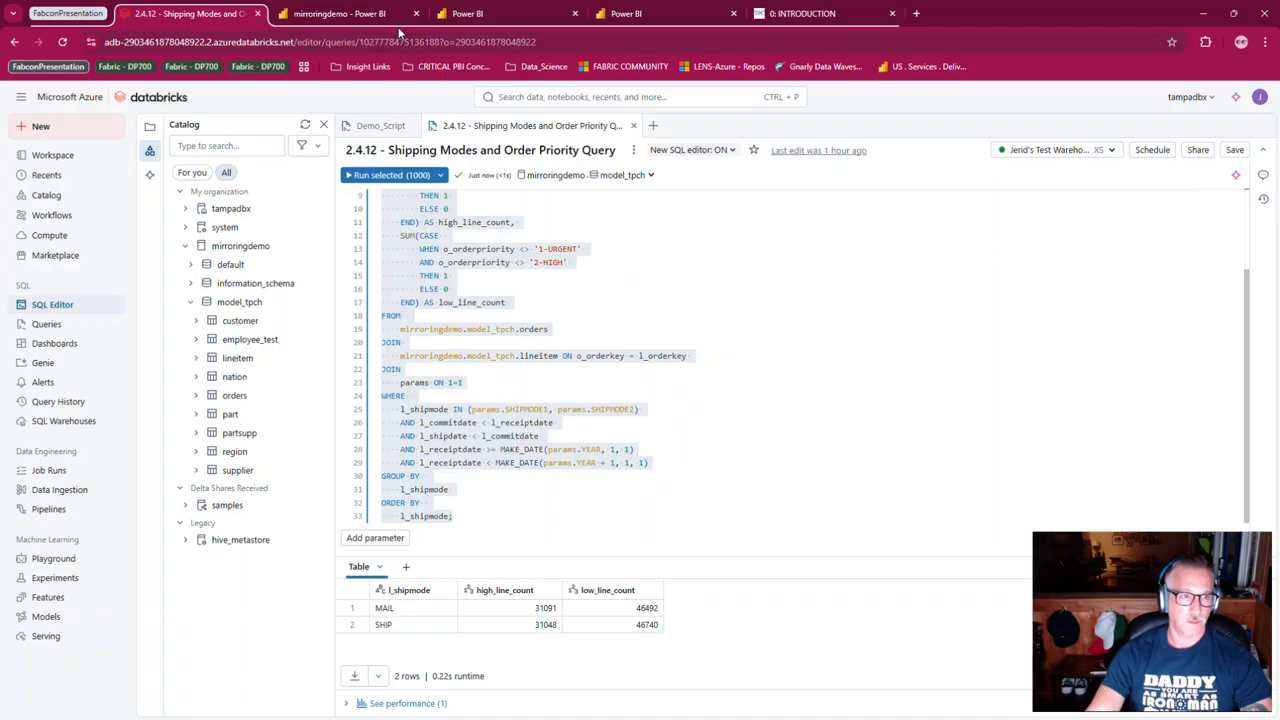
left_click(479, 16)
left_click(623, 15)
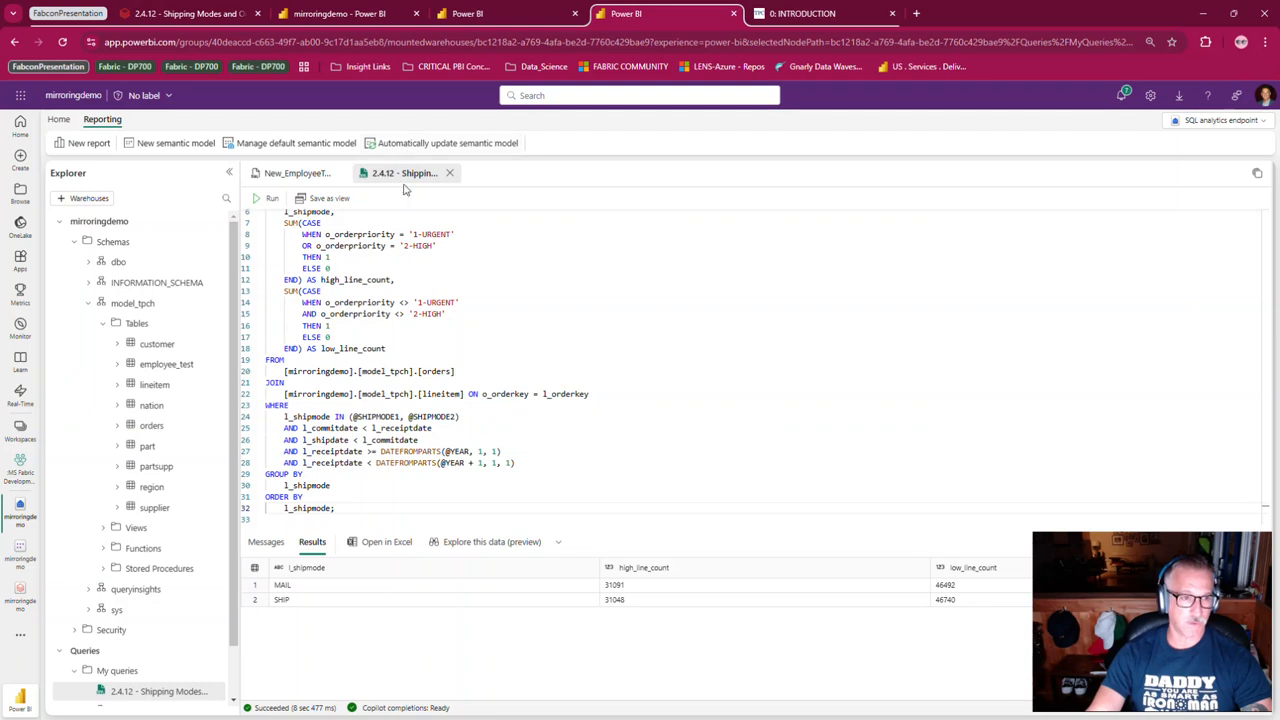
left_click(395, 146)
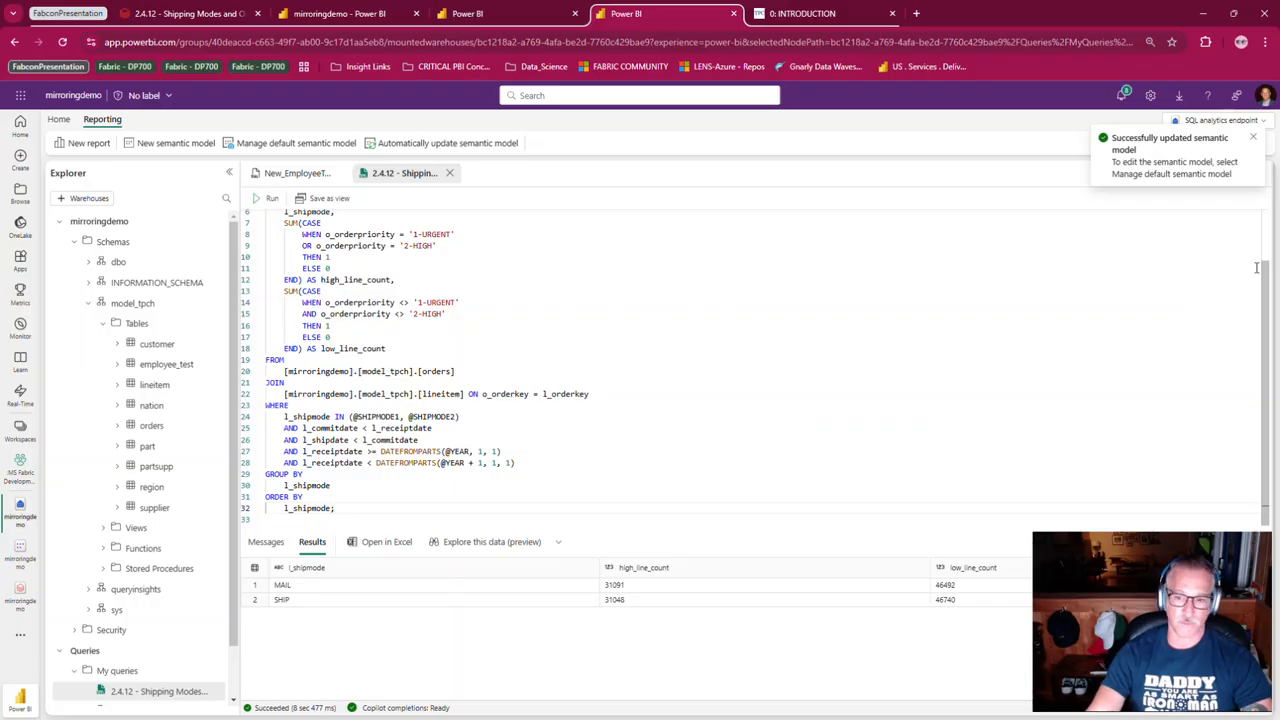
- Dismiss the semantic model notification, switch to SQL Server Management Studio, and run the entire shipping modes query against mirroringdemo with a shorter results area
left_click(1252, 138)
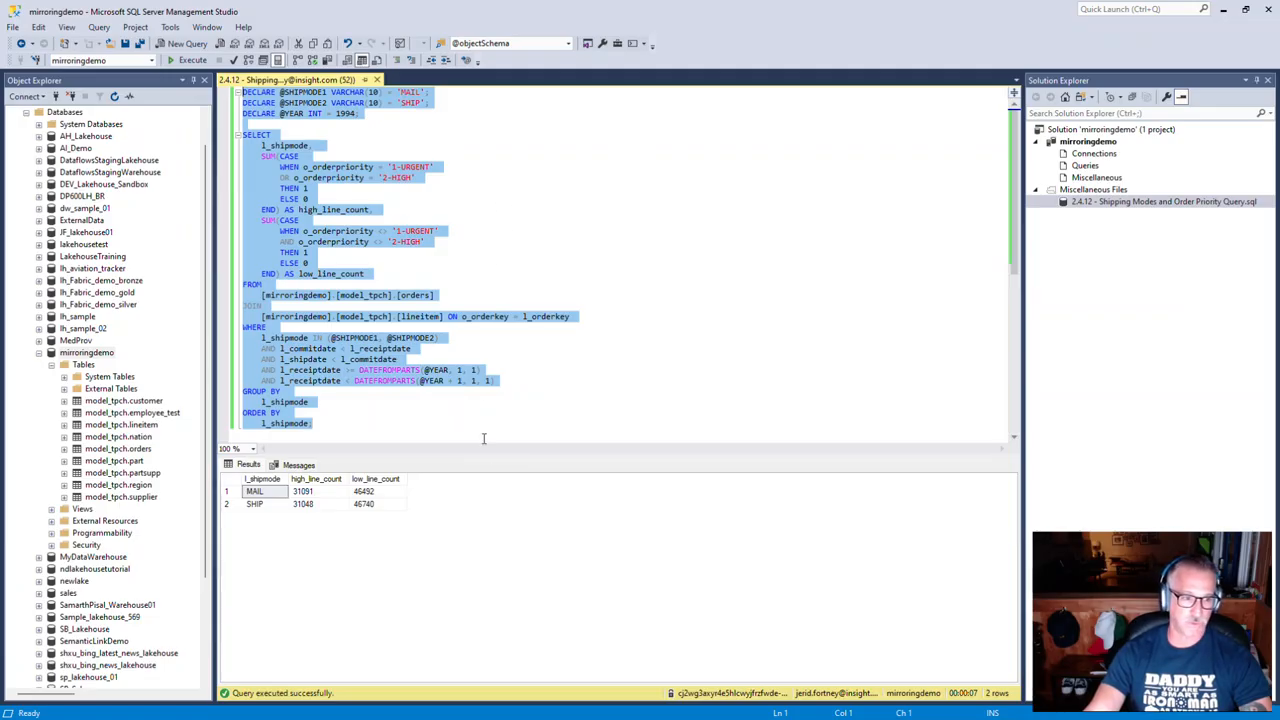
left_click_drag(496, 456, 489, 480)
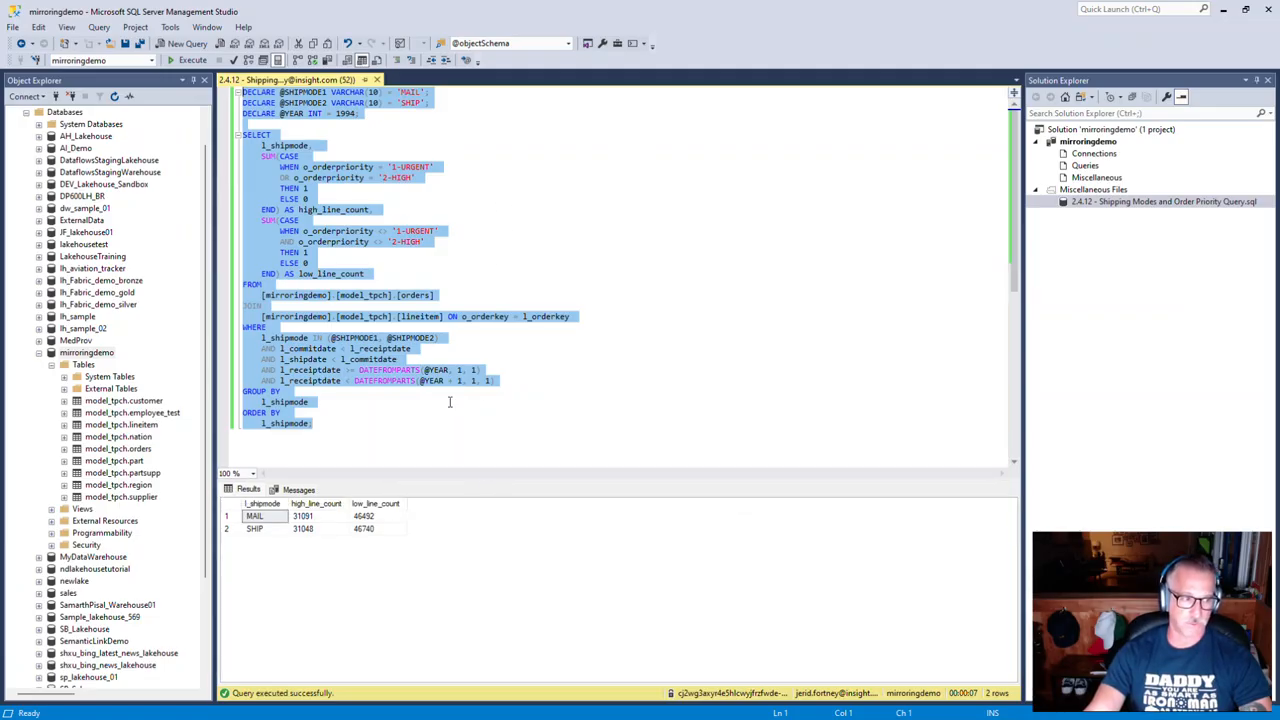
scroll(129, 368, "down", 2)
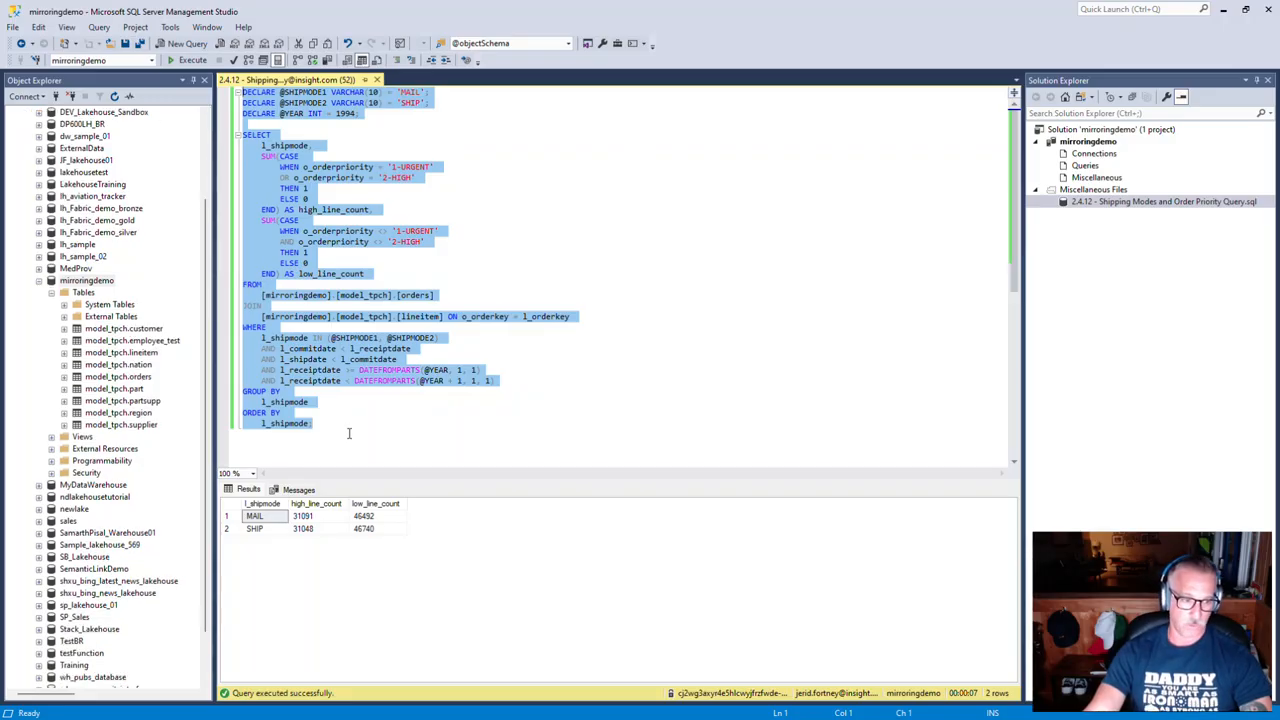
left_click_drag(340, 430, 240, 91)
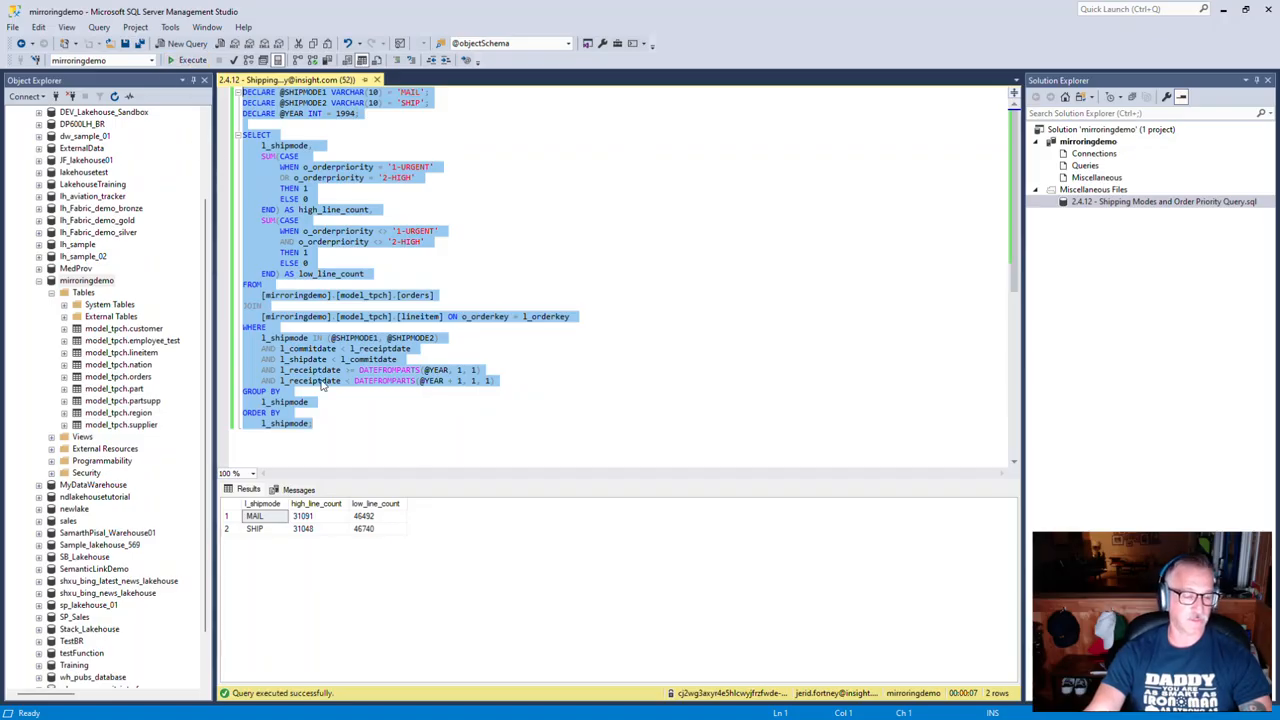
left_click(172, 61)
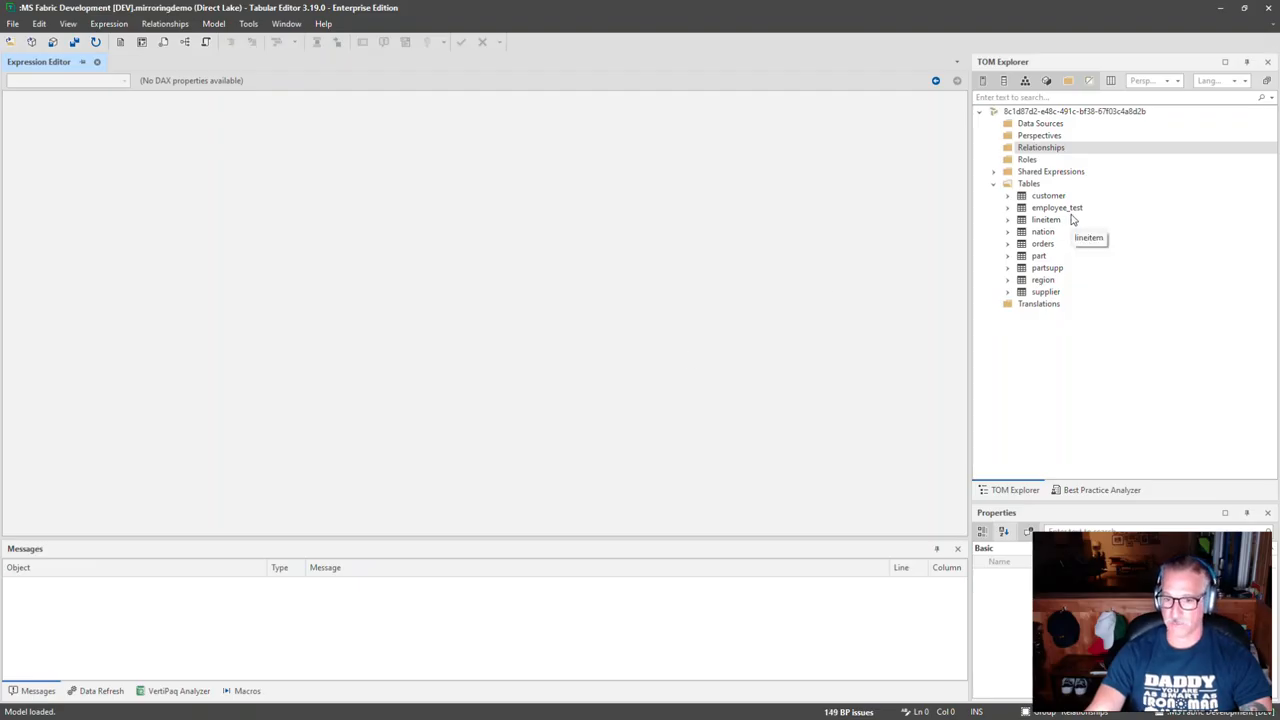
- Switch to the mirroringdemo model in Tabular Editor and inspect the employee_test table's columns and the creation options for Relationships
left_click(1008, 209)
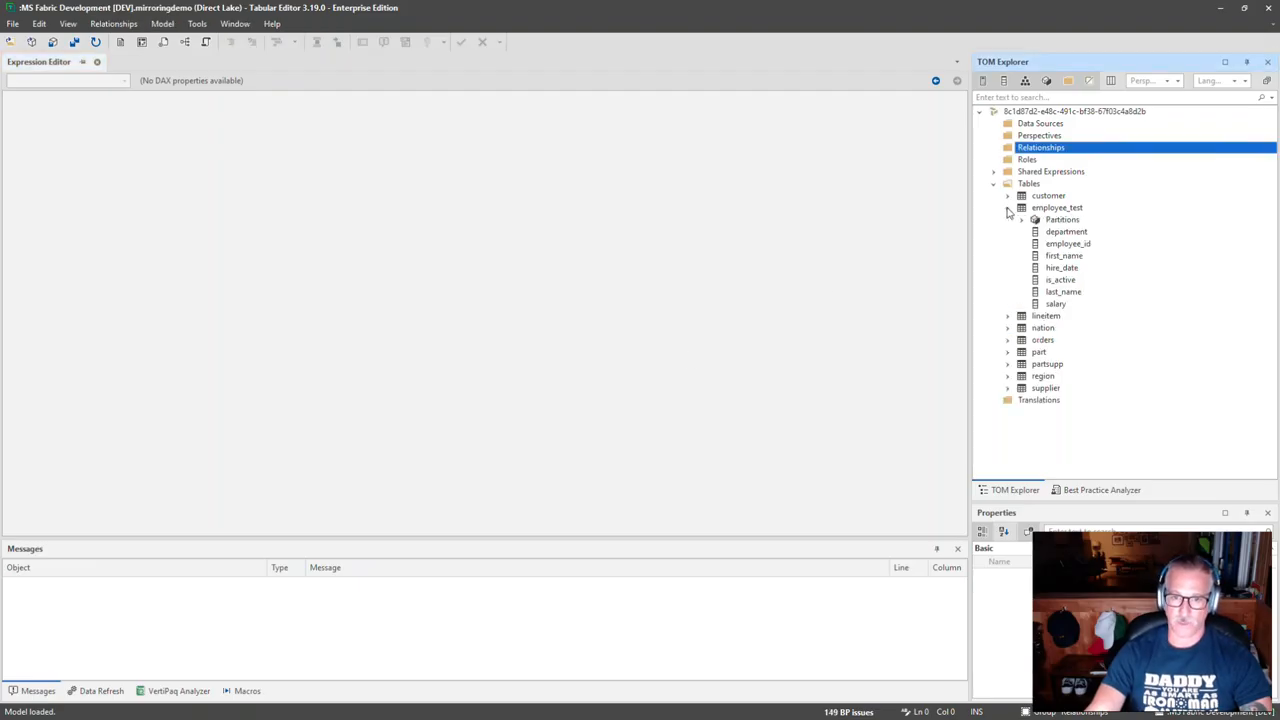
left_click(1008, 211)
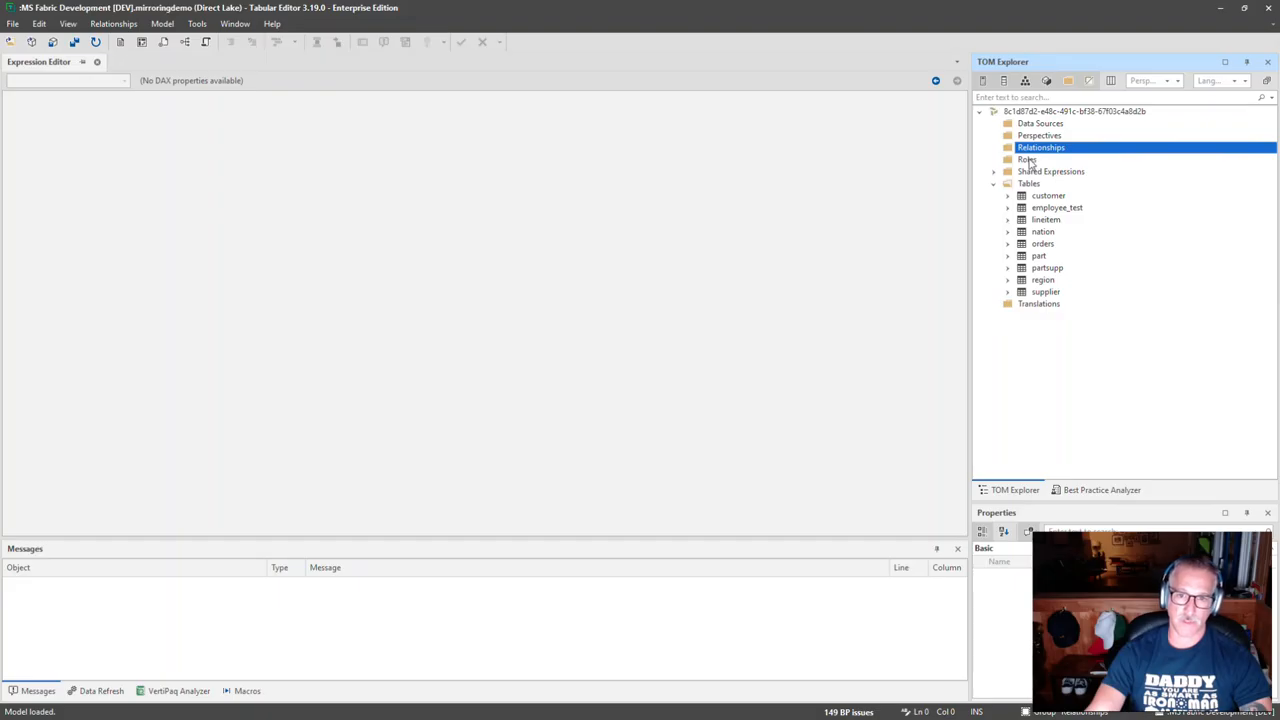
right_click(1034, 149)
mouse_move(1066, 161)
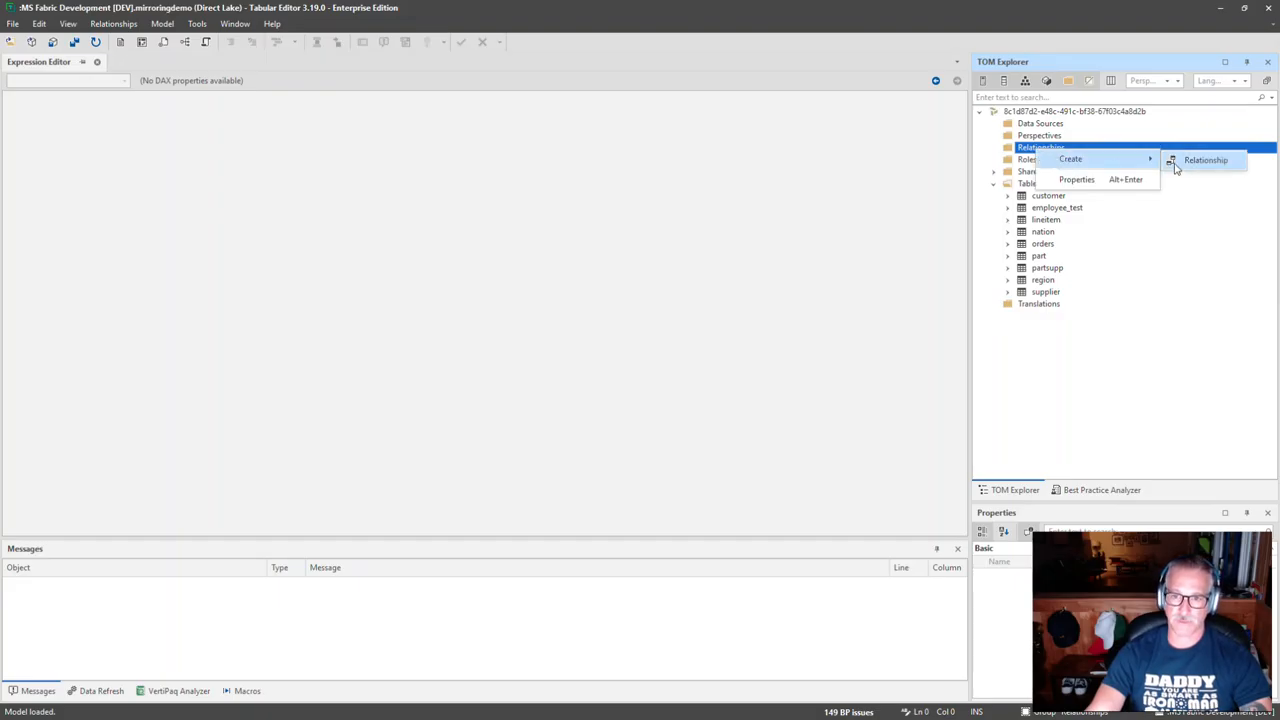
left_click(1129, 236)
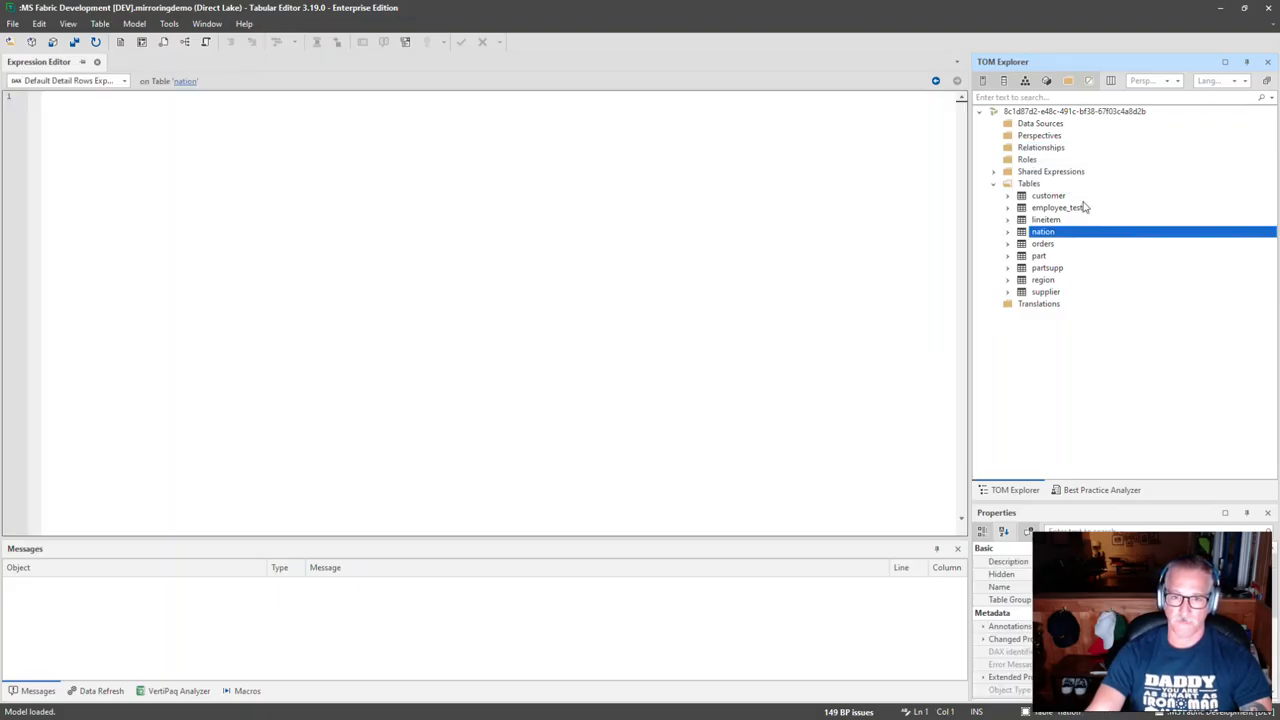